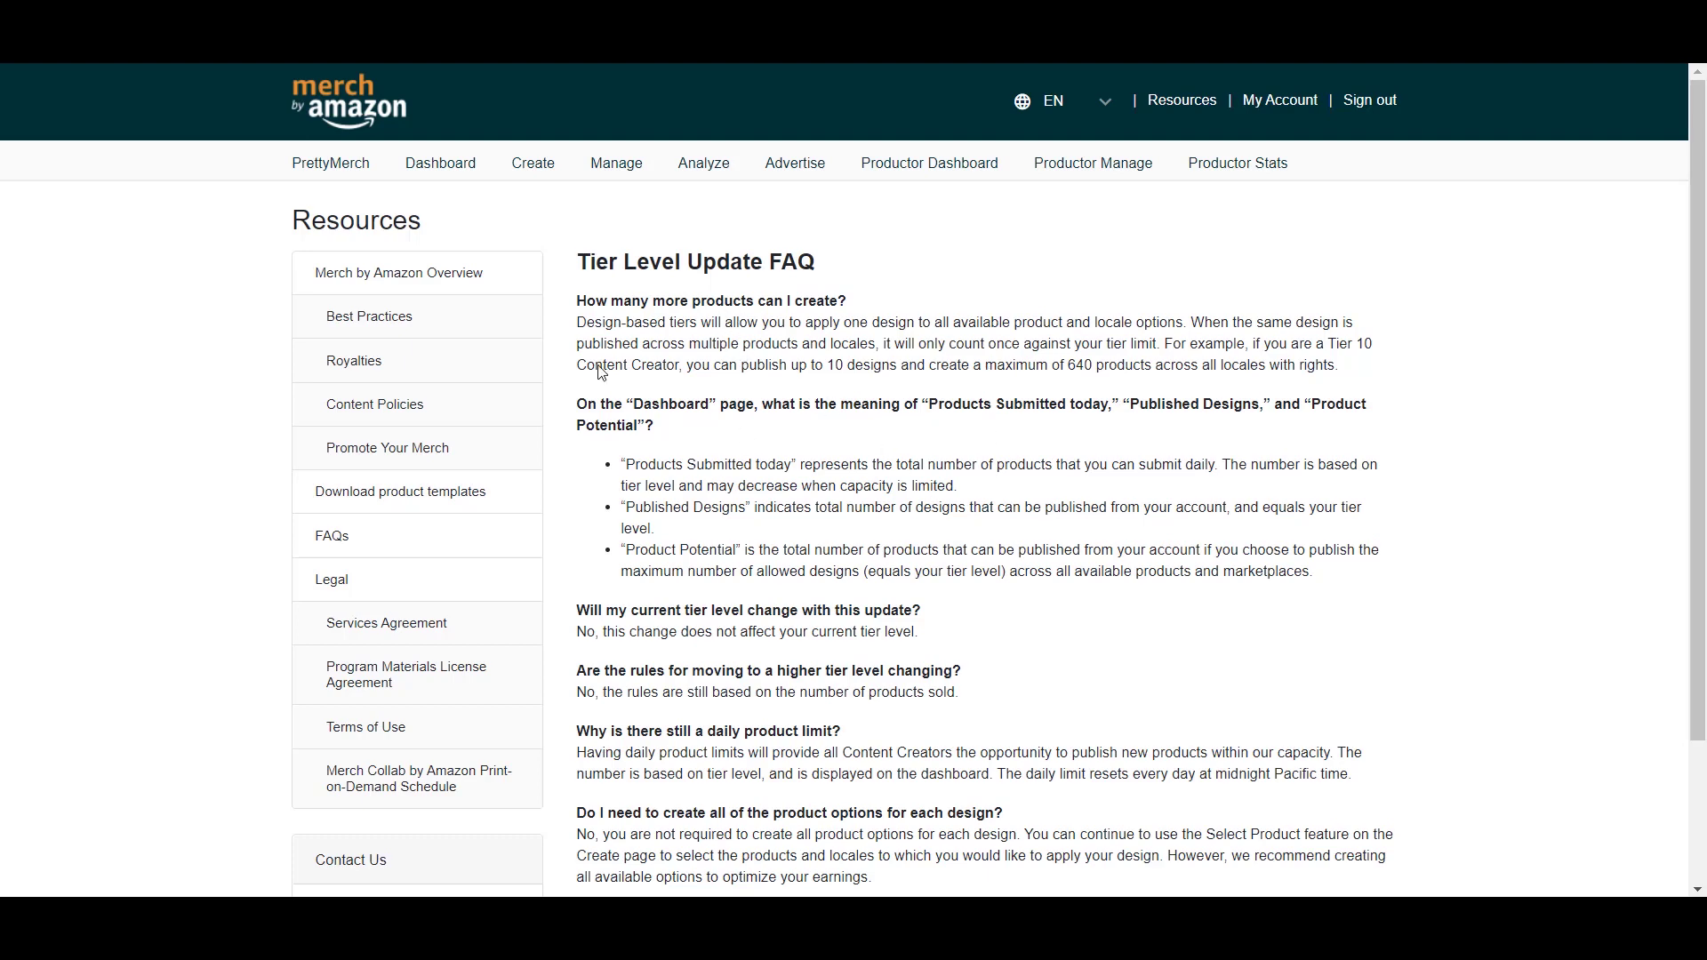
Step: Scroll down through the Tier Level Update FAQ on the Resources page
scroll(959, 453, "down", 1)
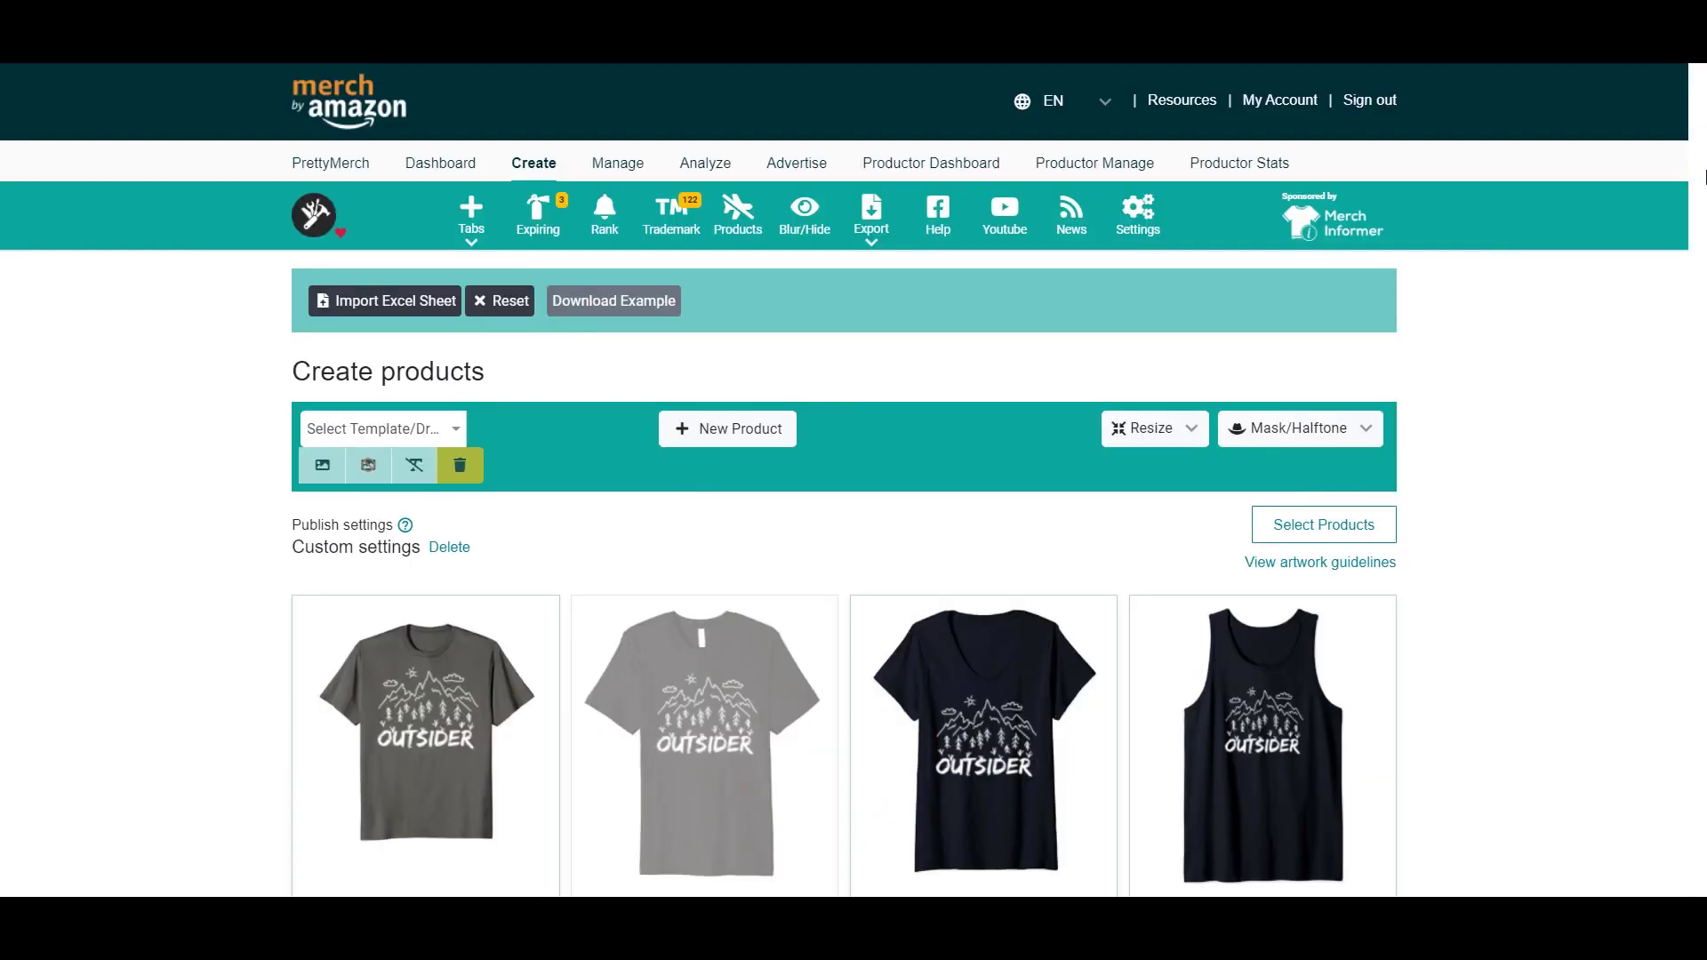
scroll(1479, 423, "down", 1)
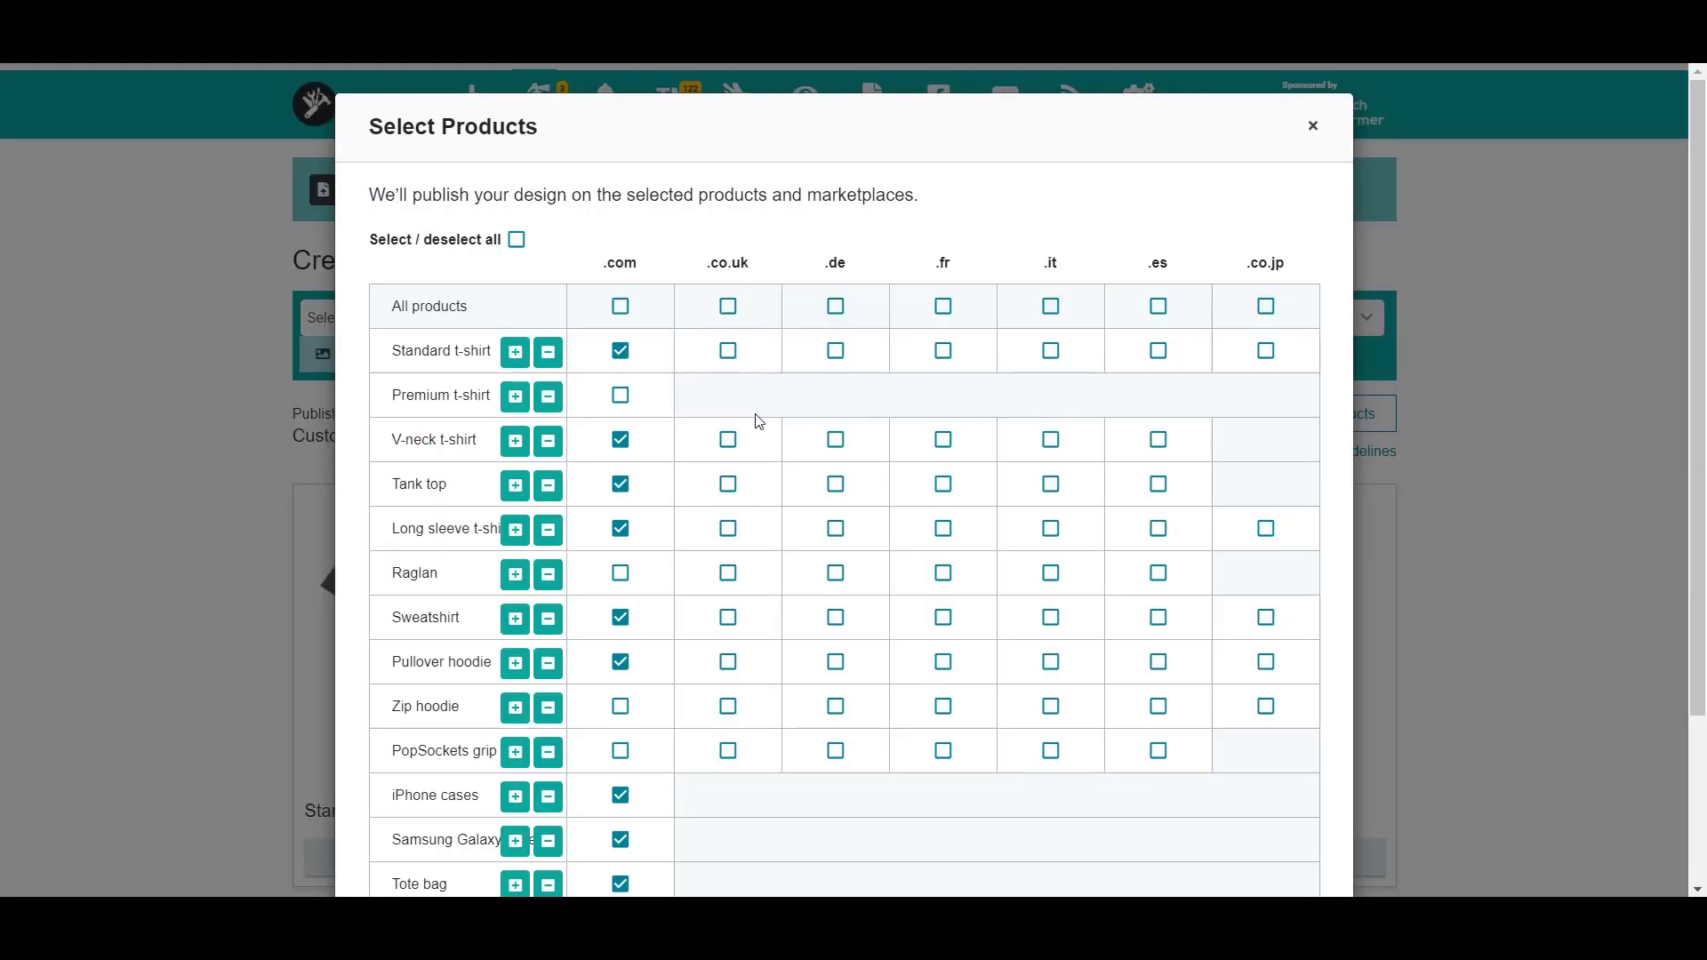
scroll(755, 419, "down", 1)
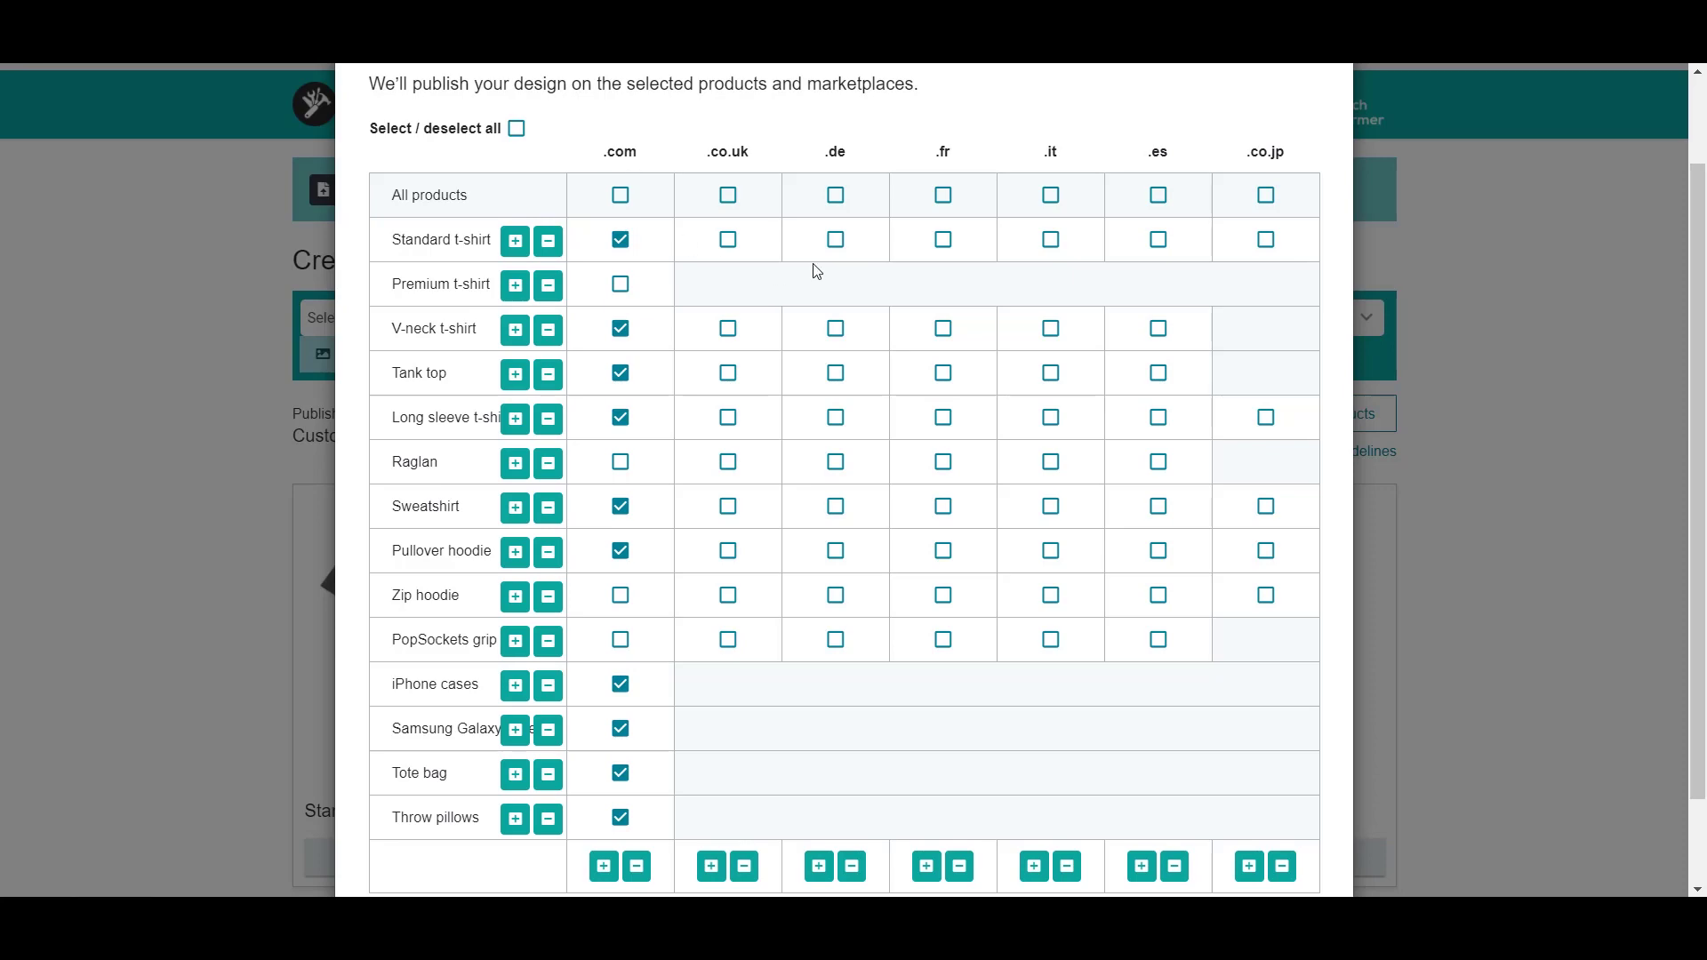
left_click(1455, 225)
scroll(1486, 285, "down", 4)
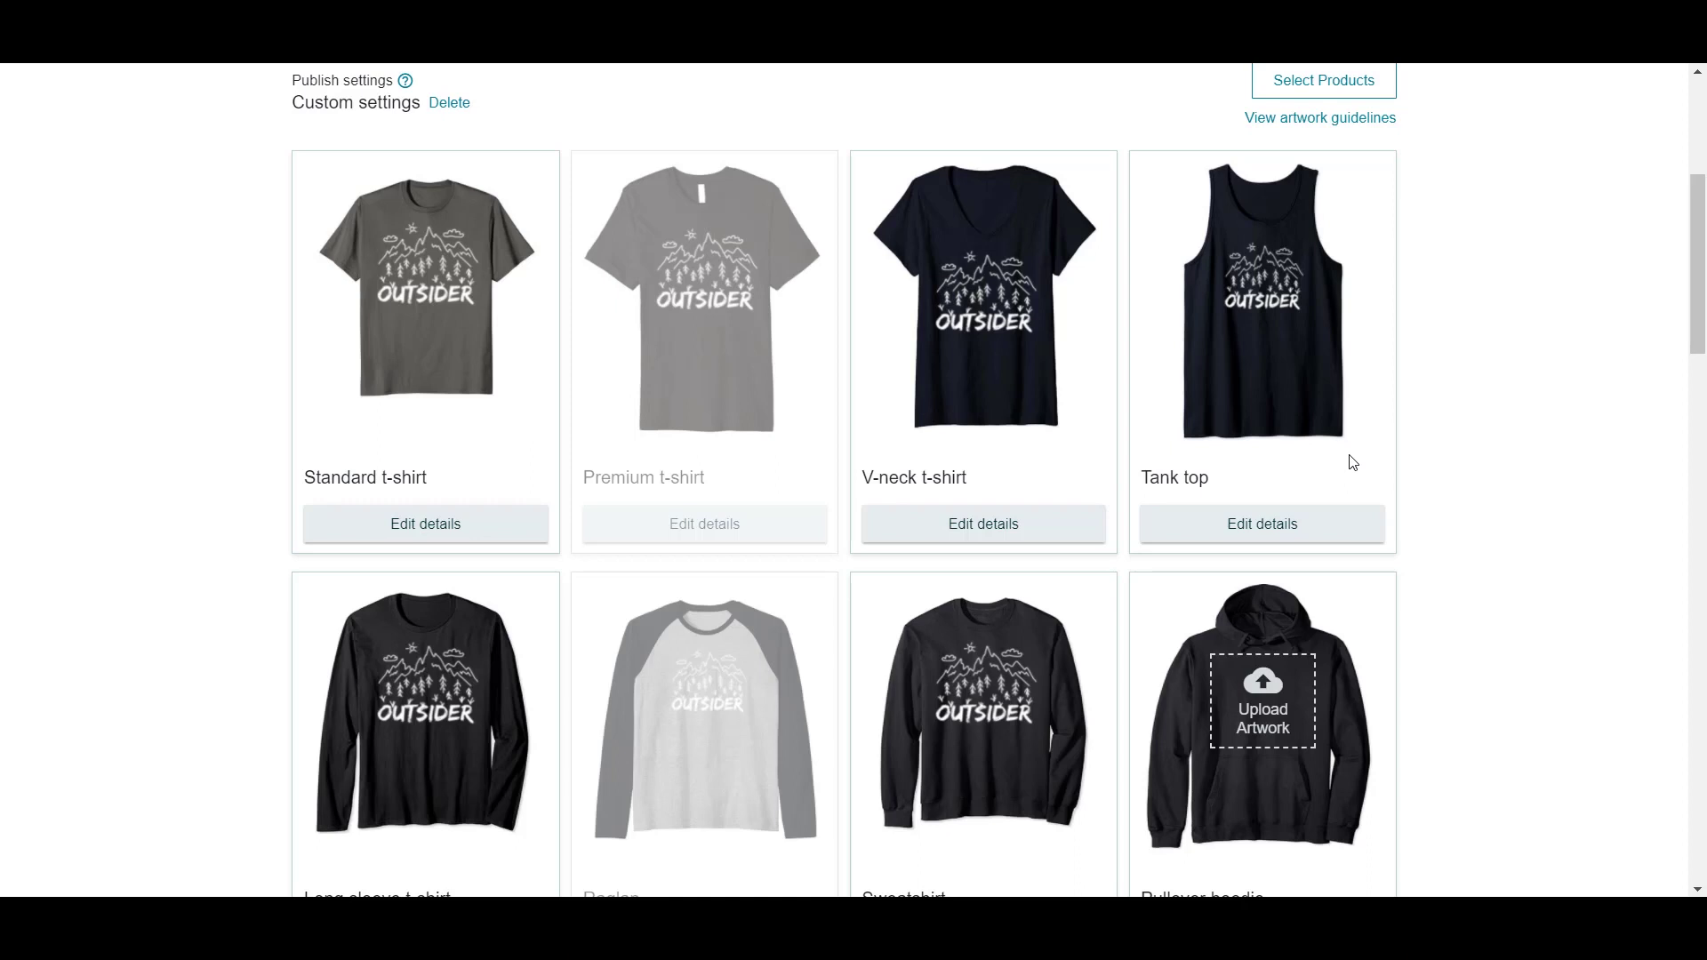
scroll(1334, 427, "up", 1)
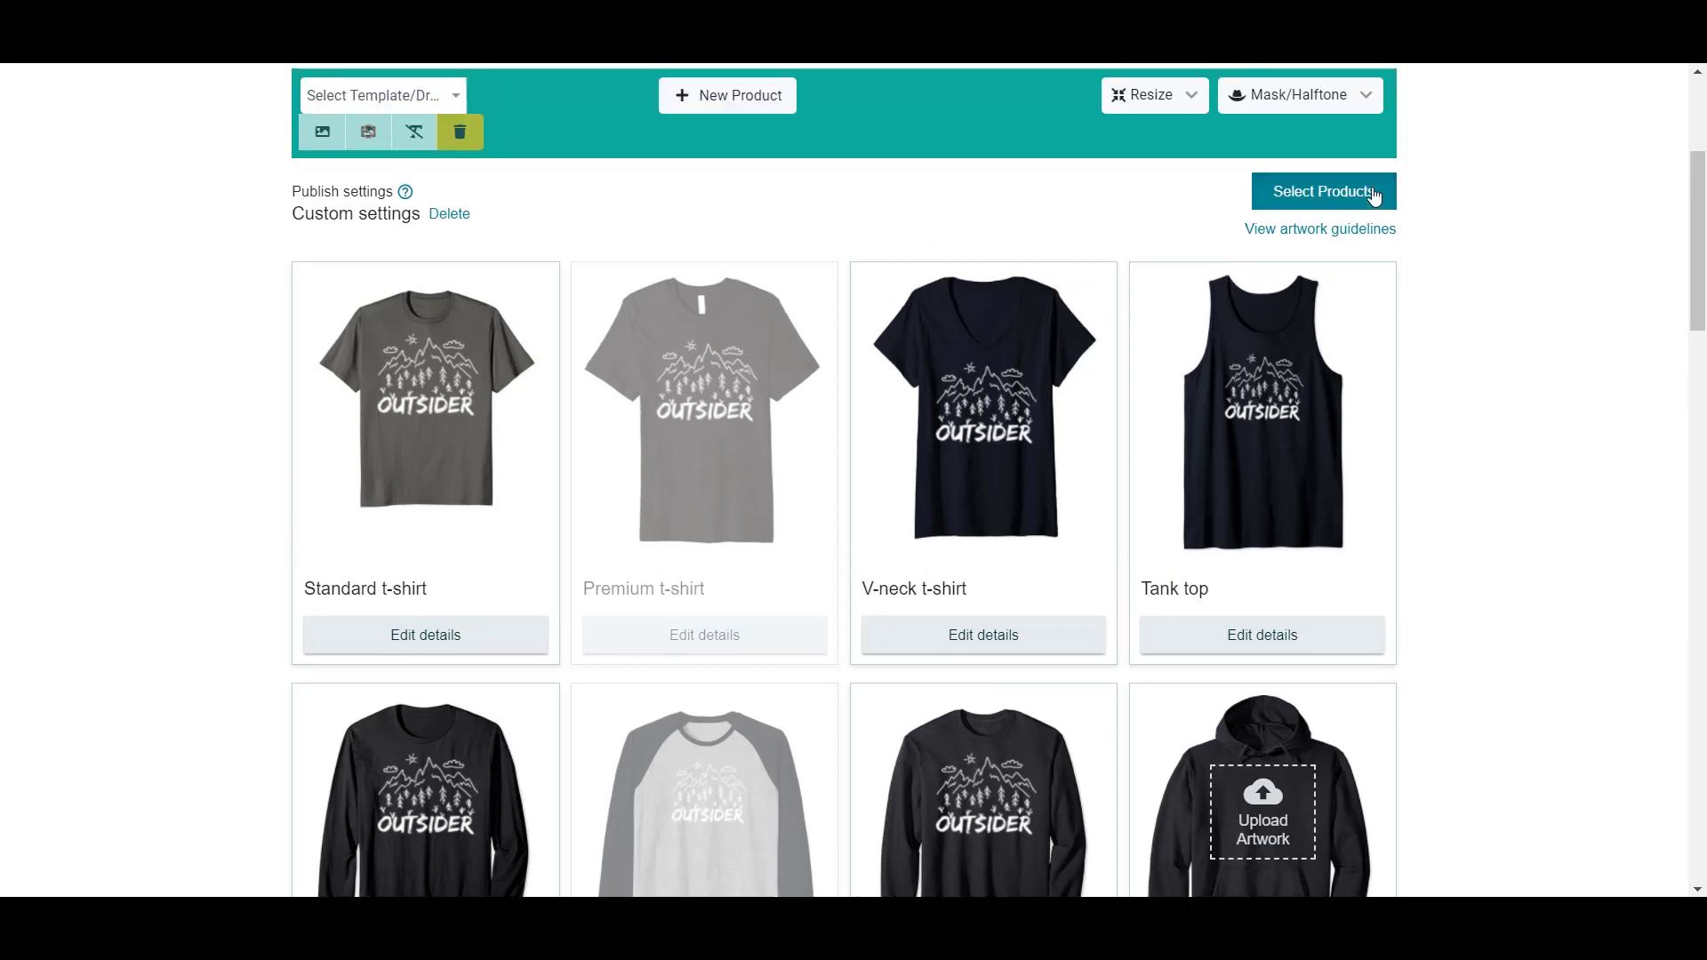
left_click(1374, 195)
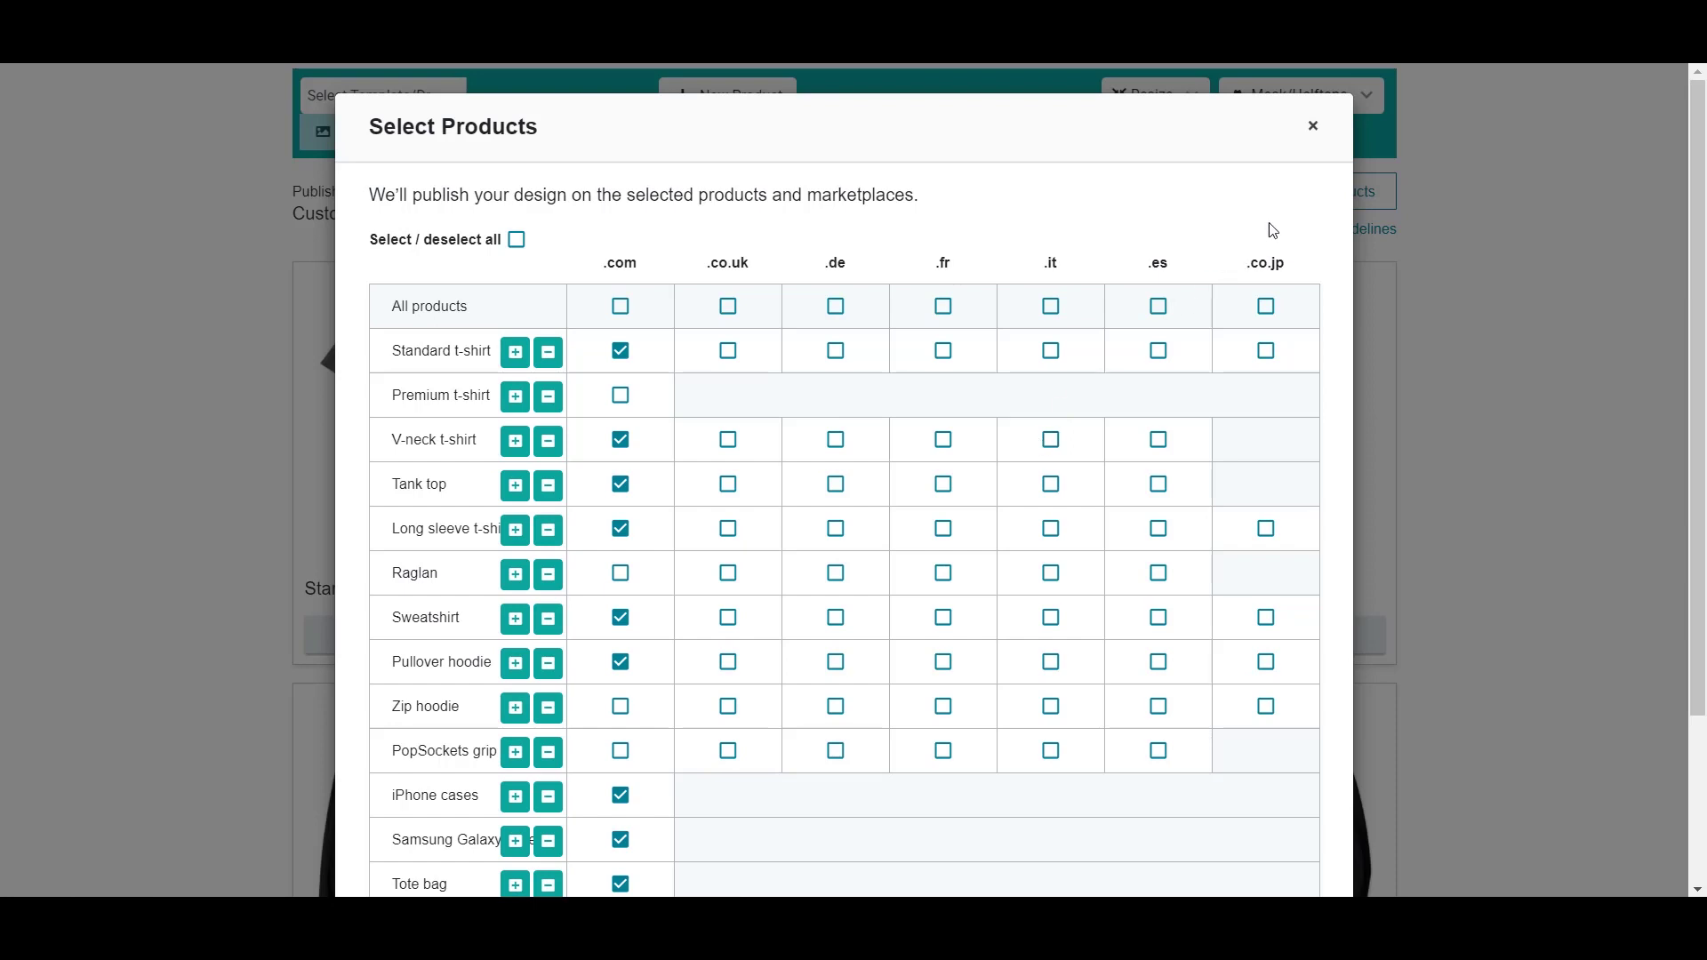
left_click(1312, 129)
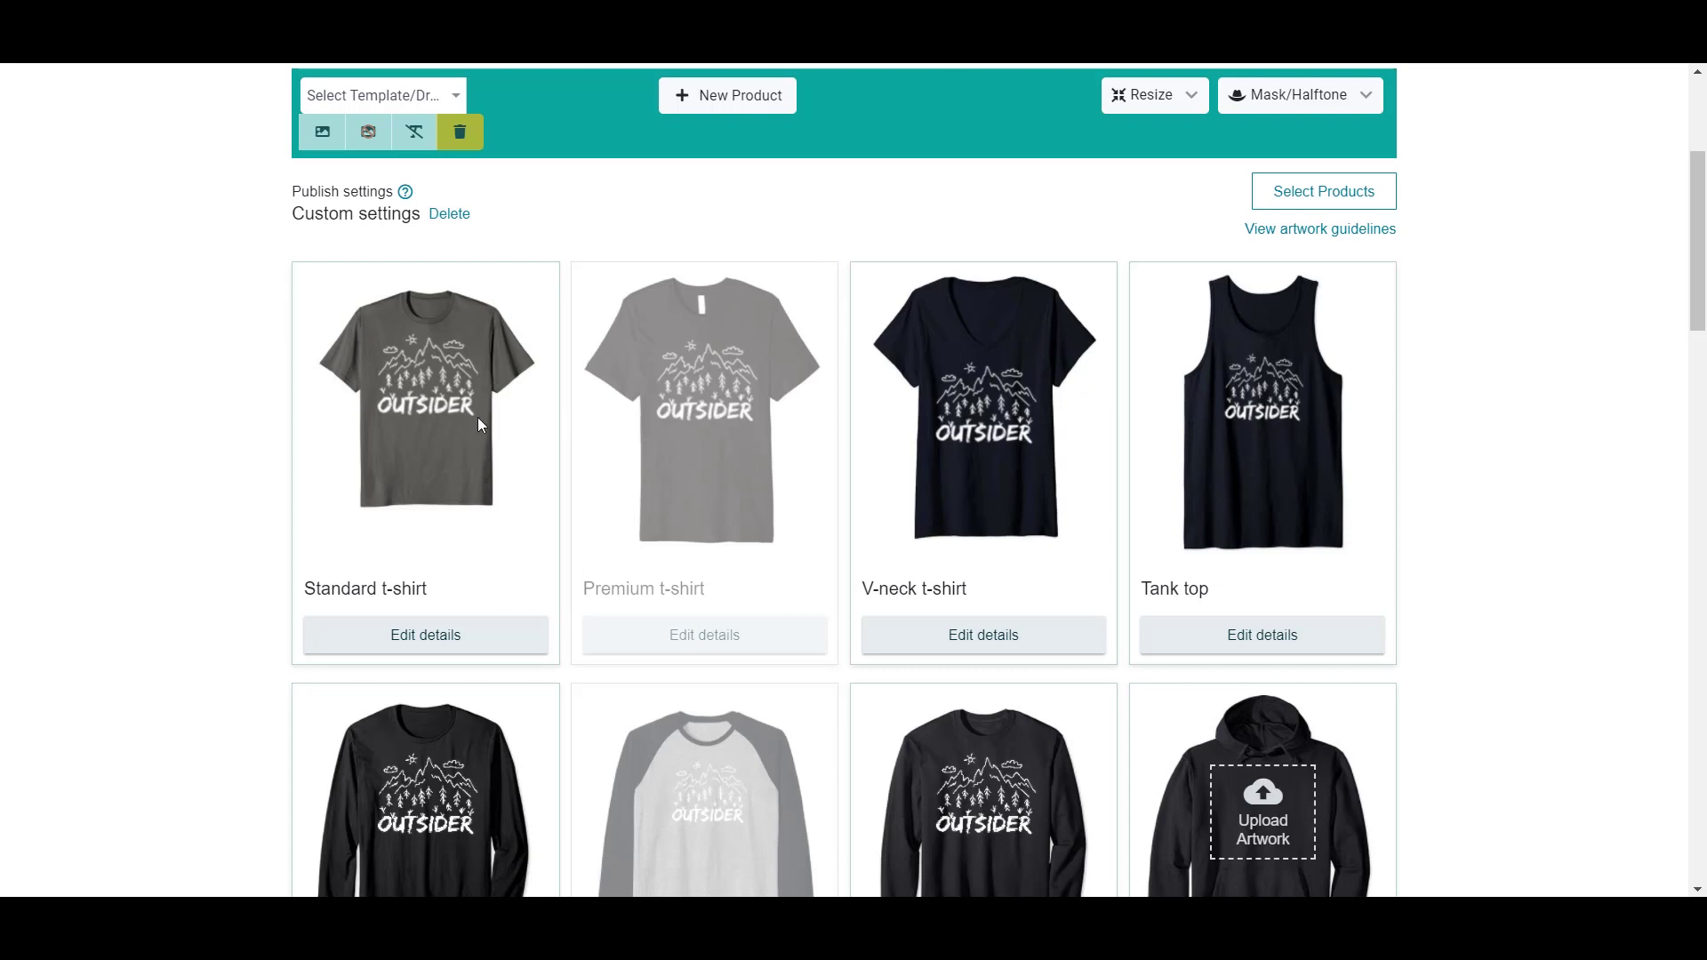
left_click(1375, 188)
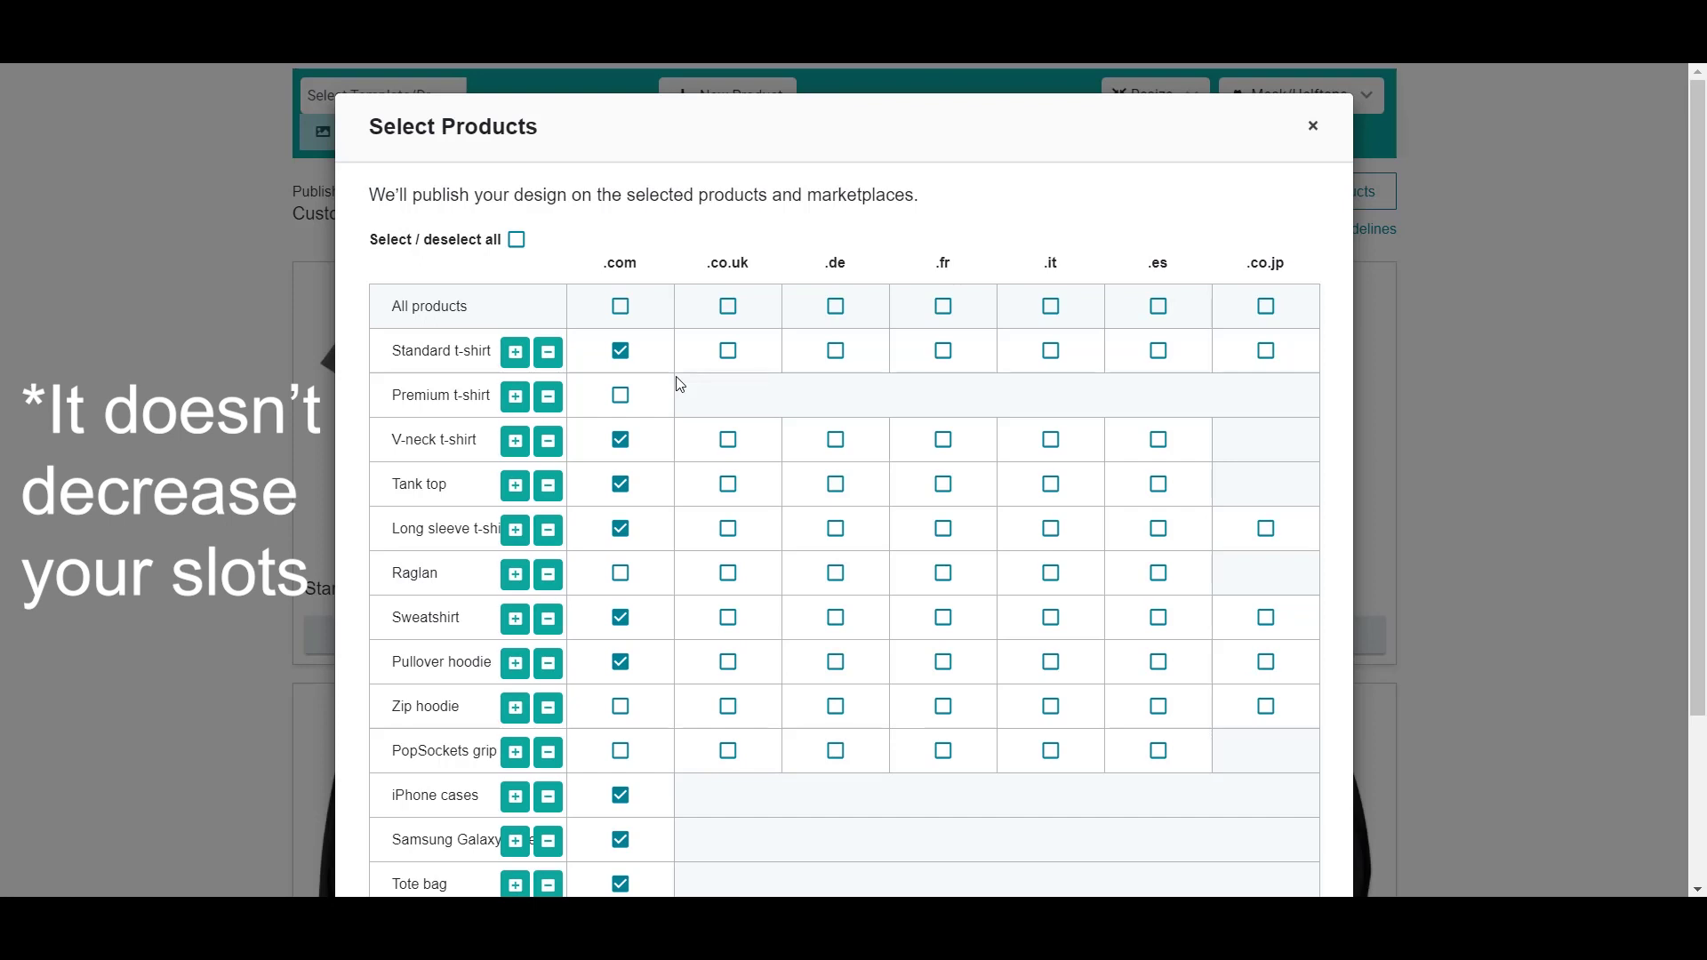
scroll(641, 637, "down", 1)
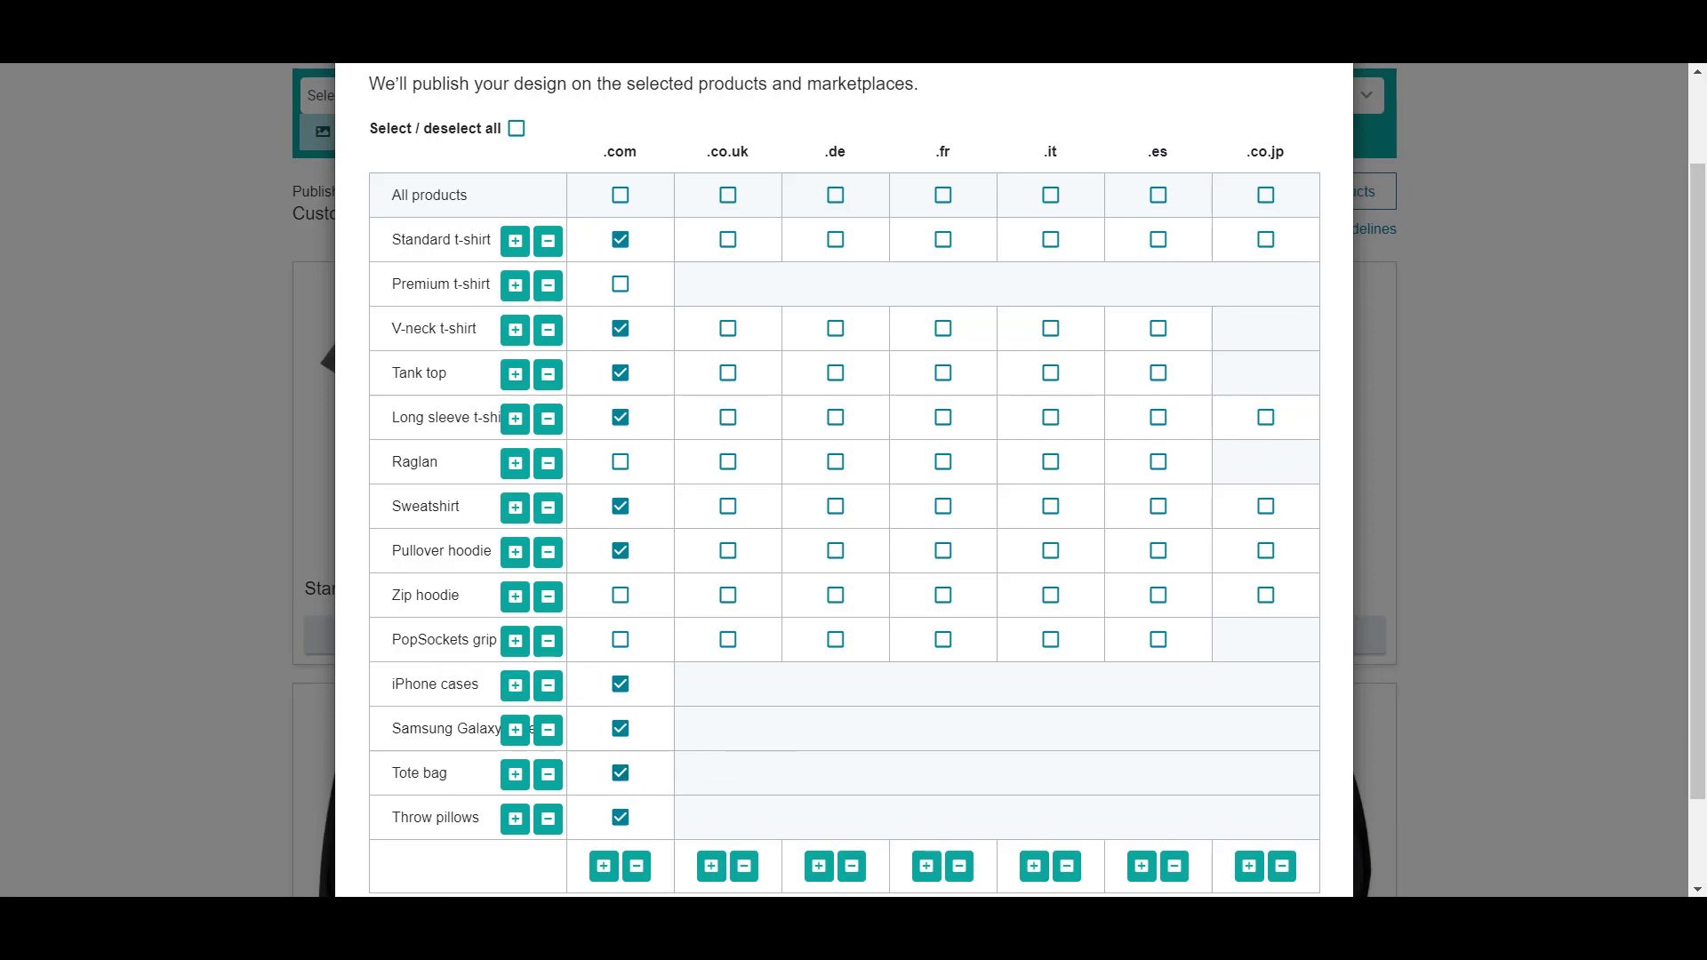
left_click(1543, 368)
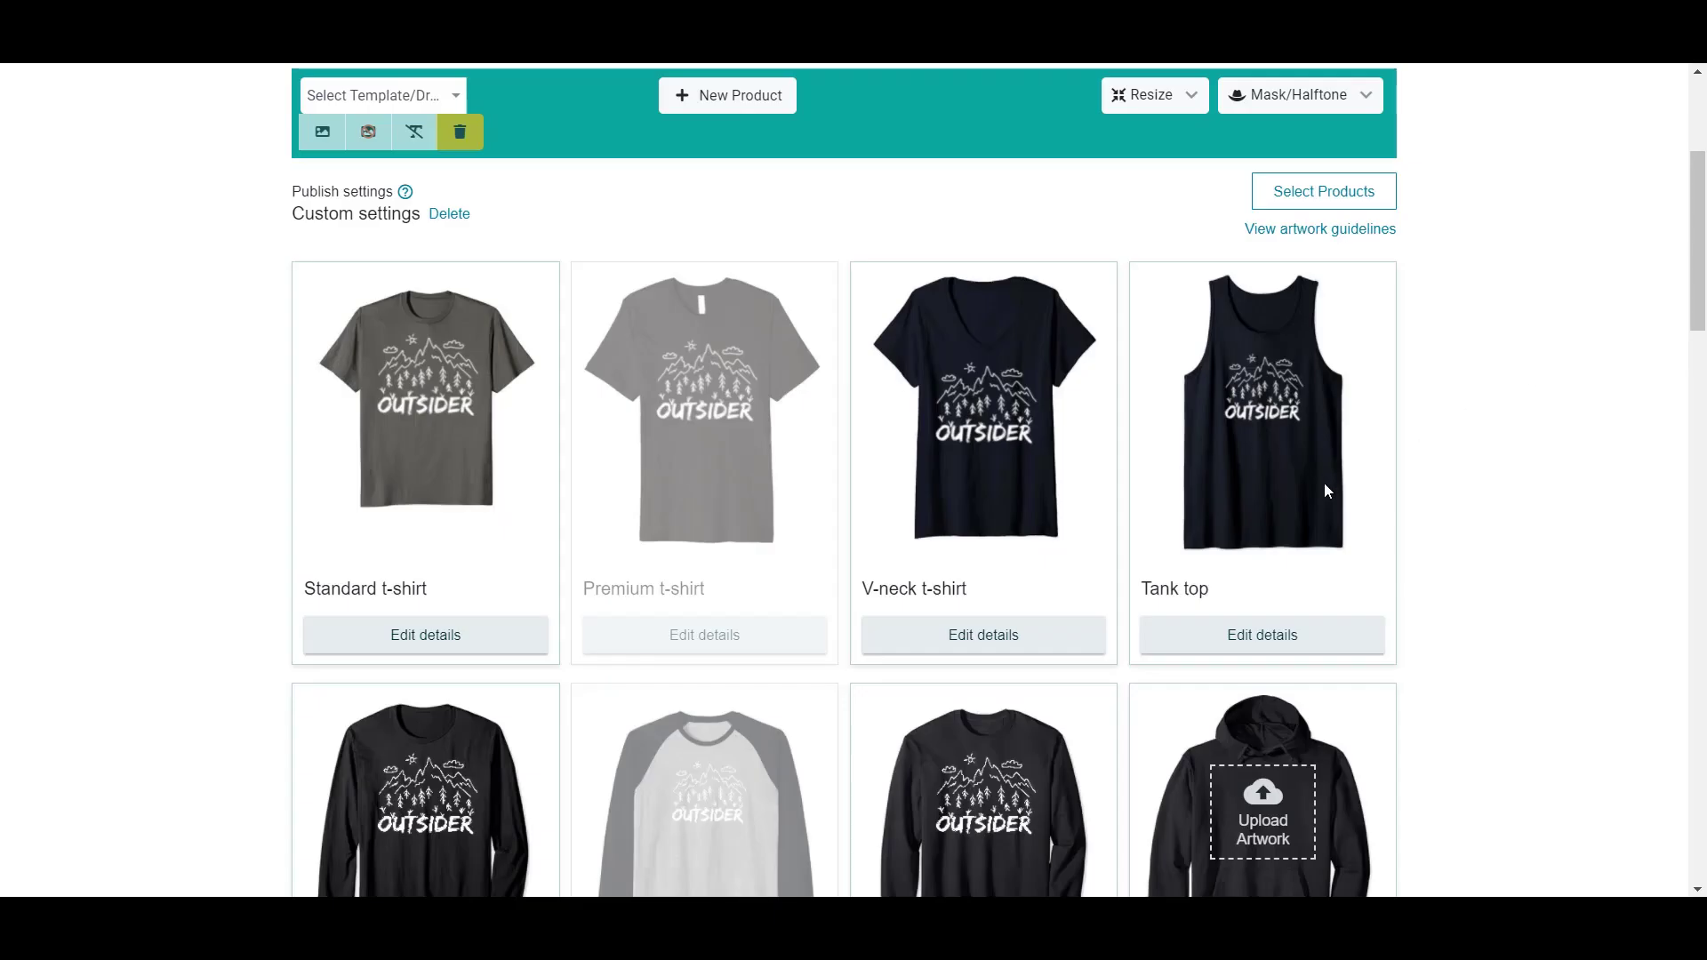
scroll(1325, 482, "up", 3)
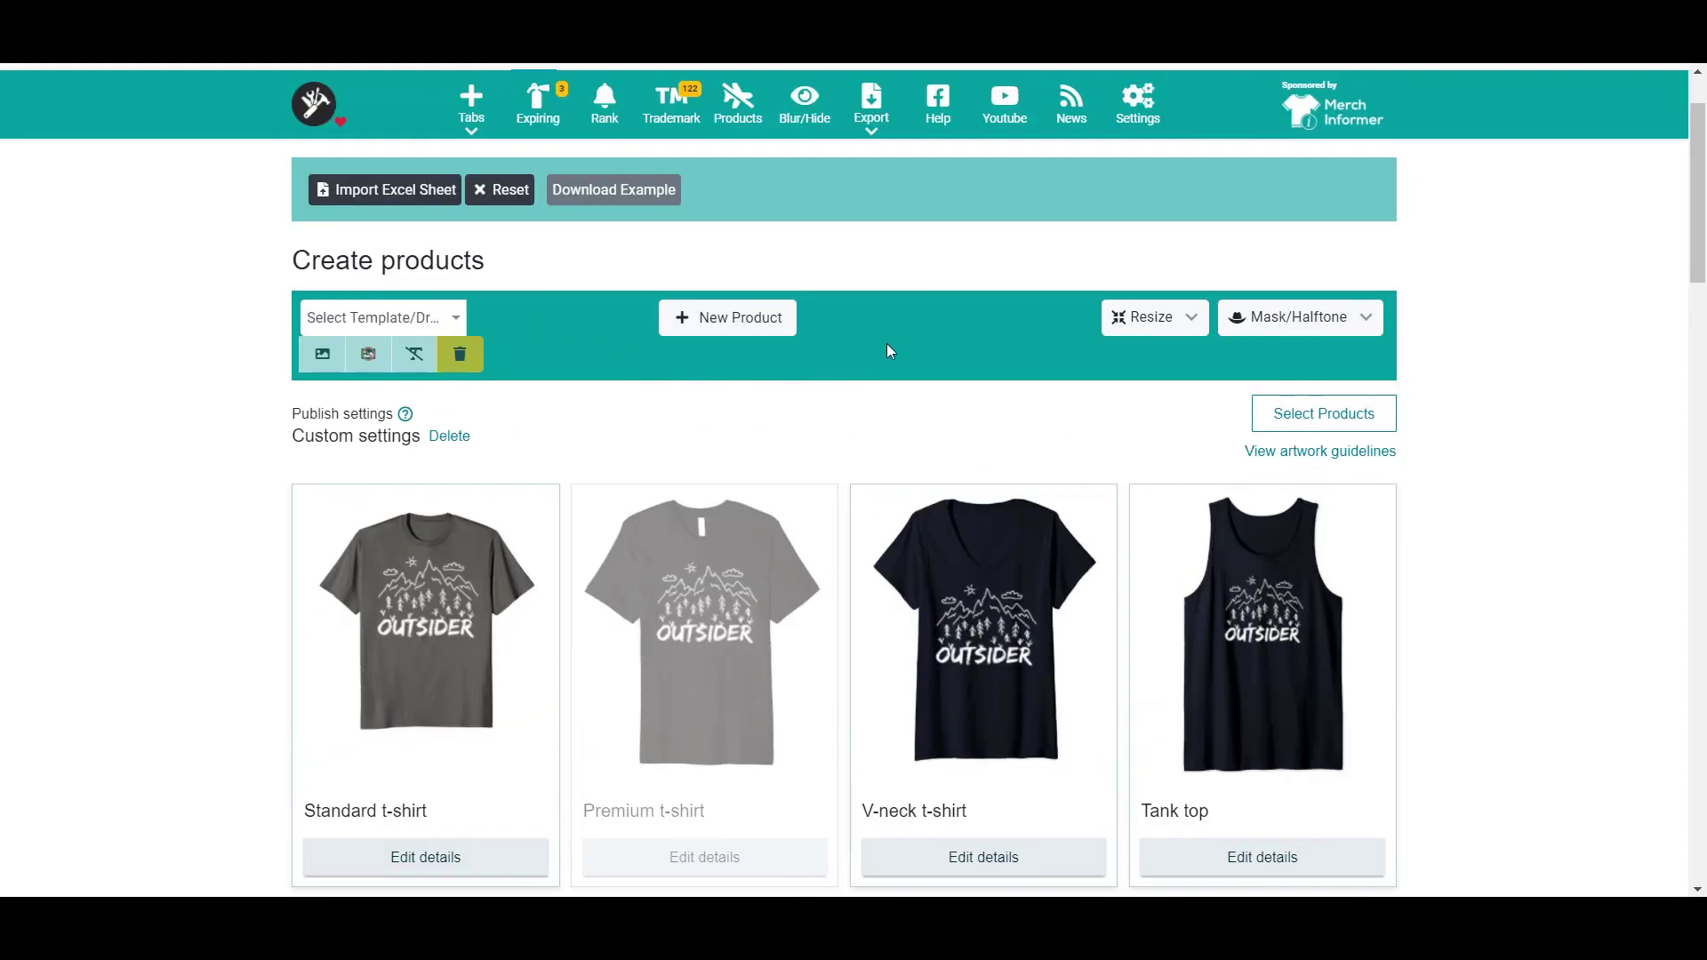
left_click_drag(1697, 233, 1690, 640)
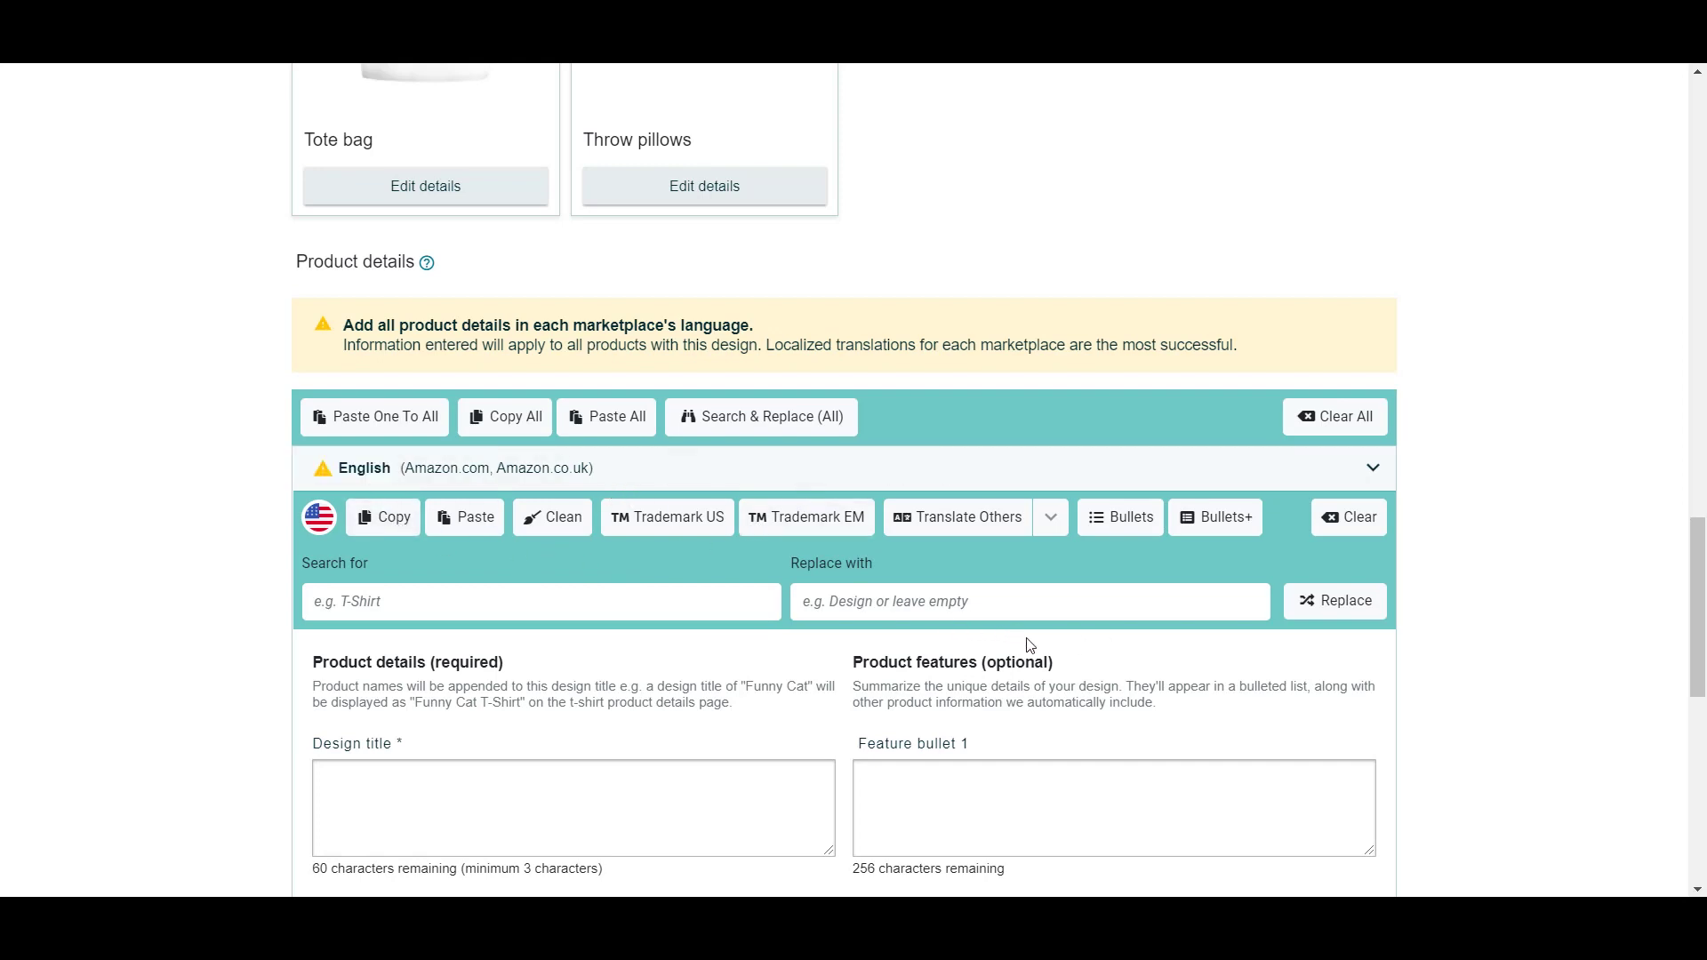
left_click_drag(1698, 587, 1704, 138)
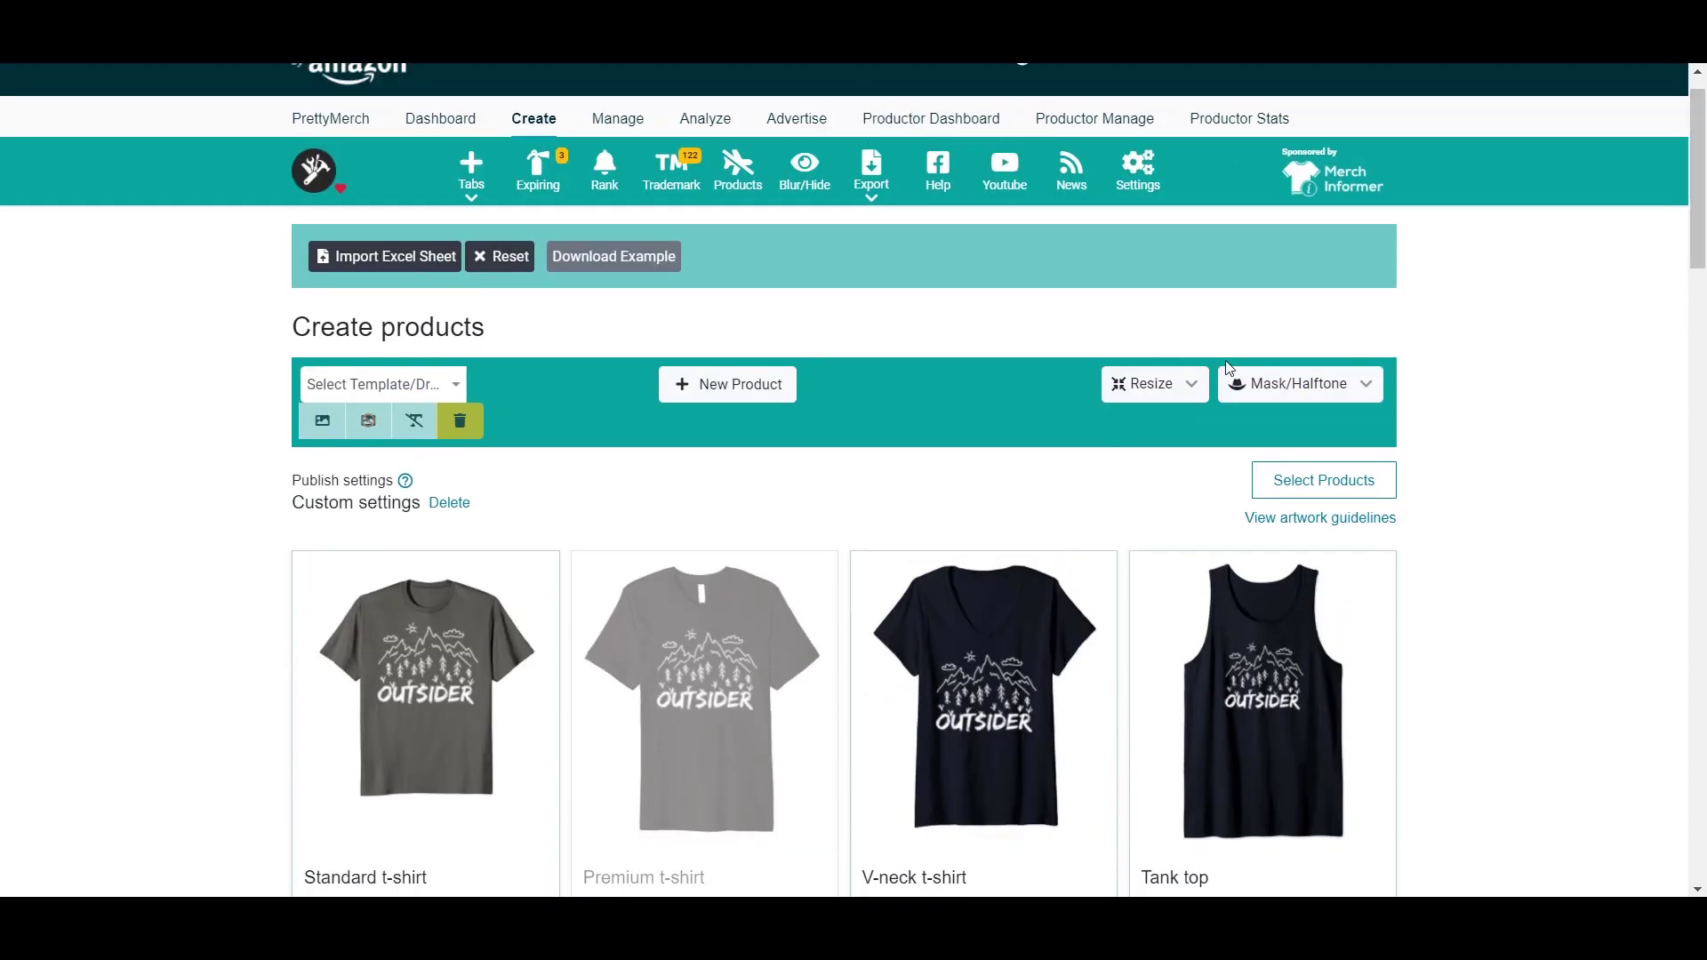
Step: Review the Trademark Check Classes (USPTO, DPMA, EUIPO clothing classes ticked) and save the settings
left_click(1140, 166)
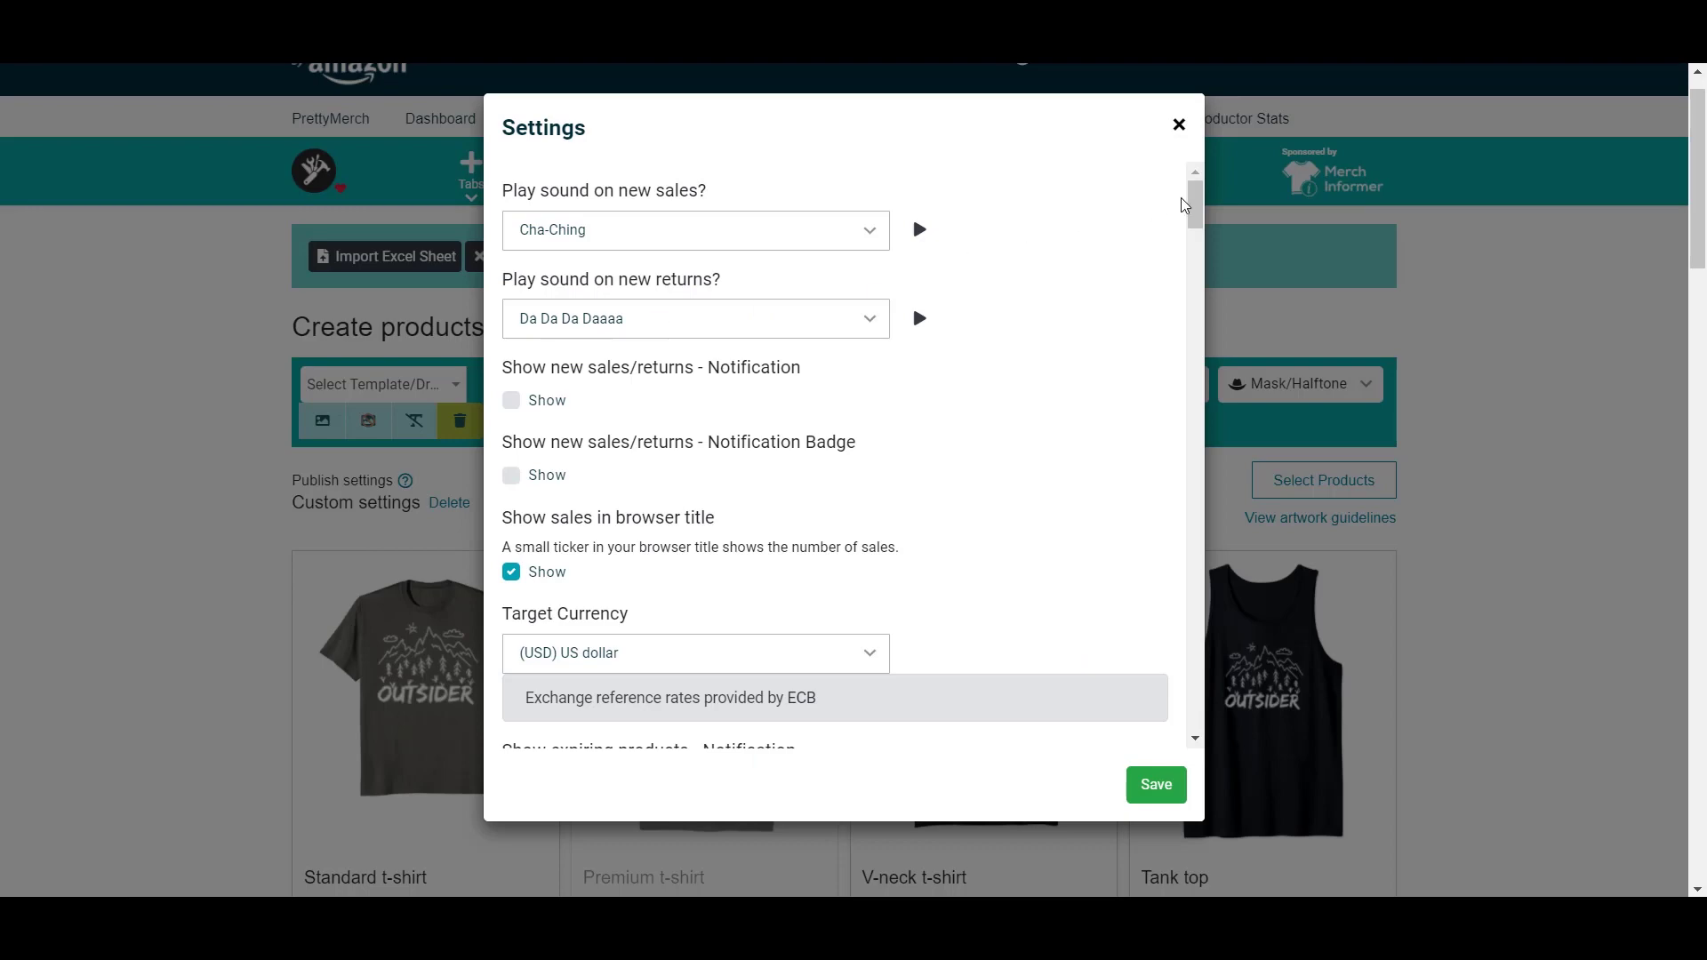
left_click_drag(1201, 197, 1169, 531)
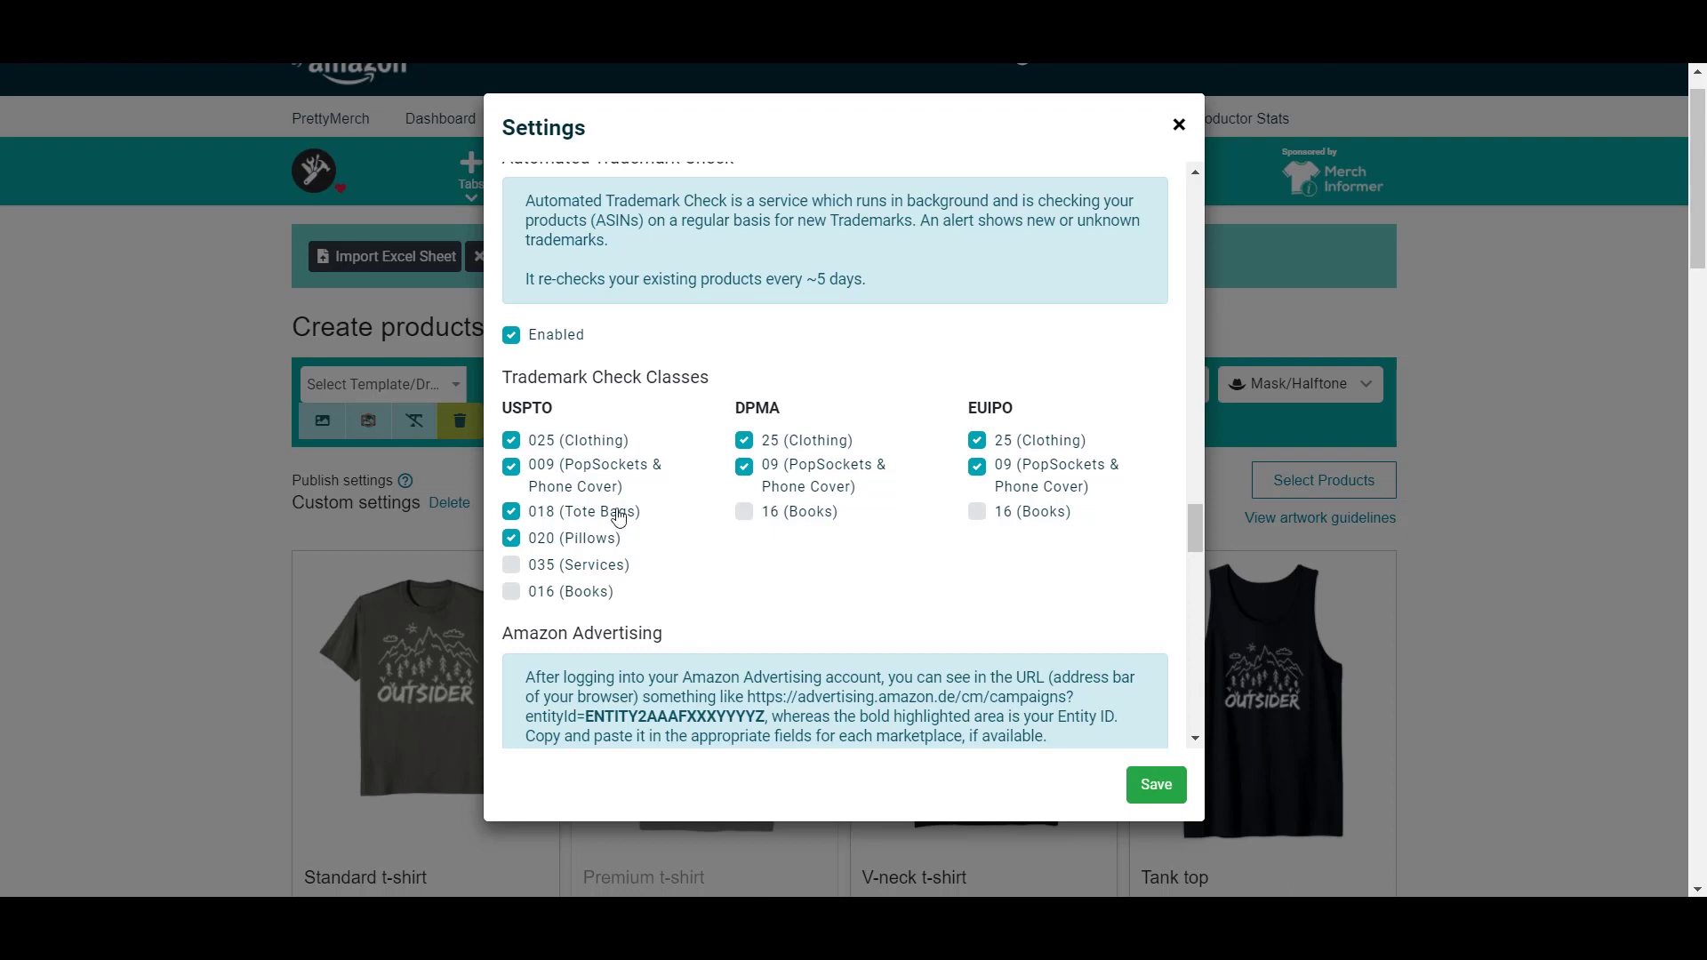
left_click(1157, 785)
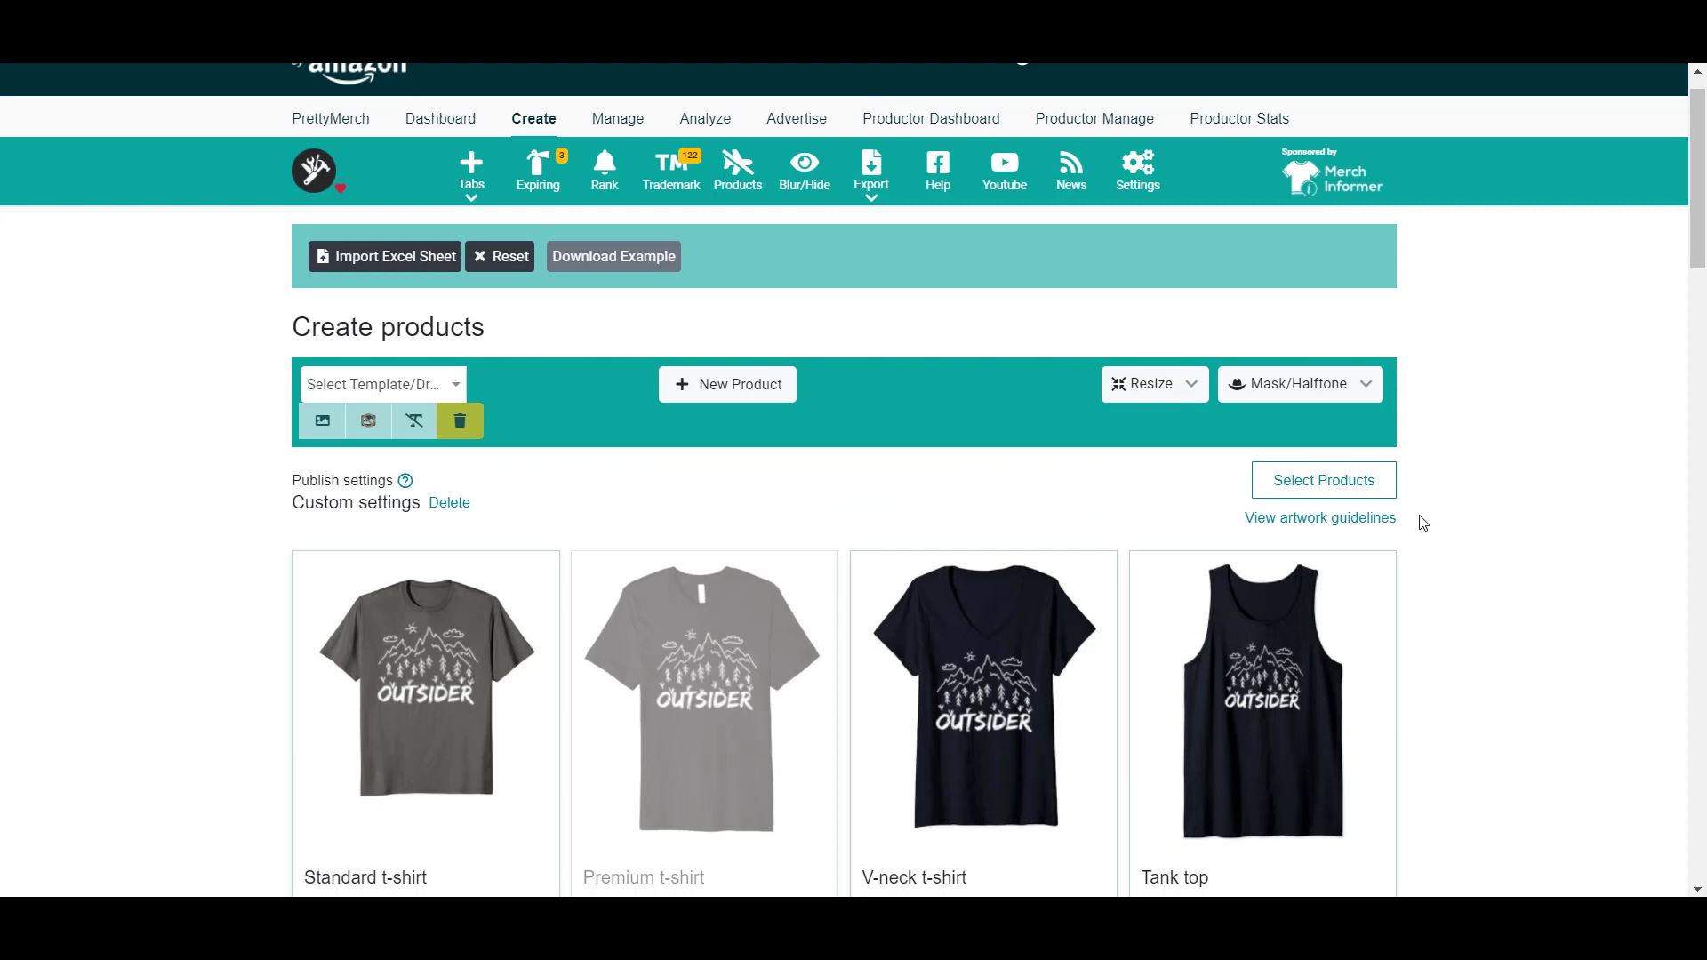
Step: Tick .com for the chosen products in Select Products, then scroll down to Product details
scroll(1604, 324, "down", 3)
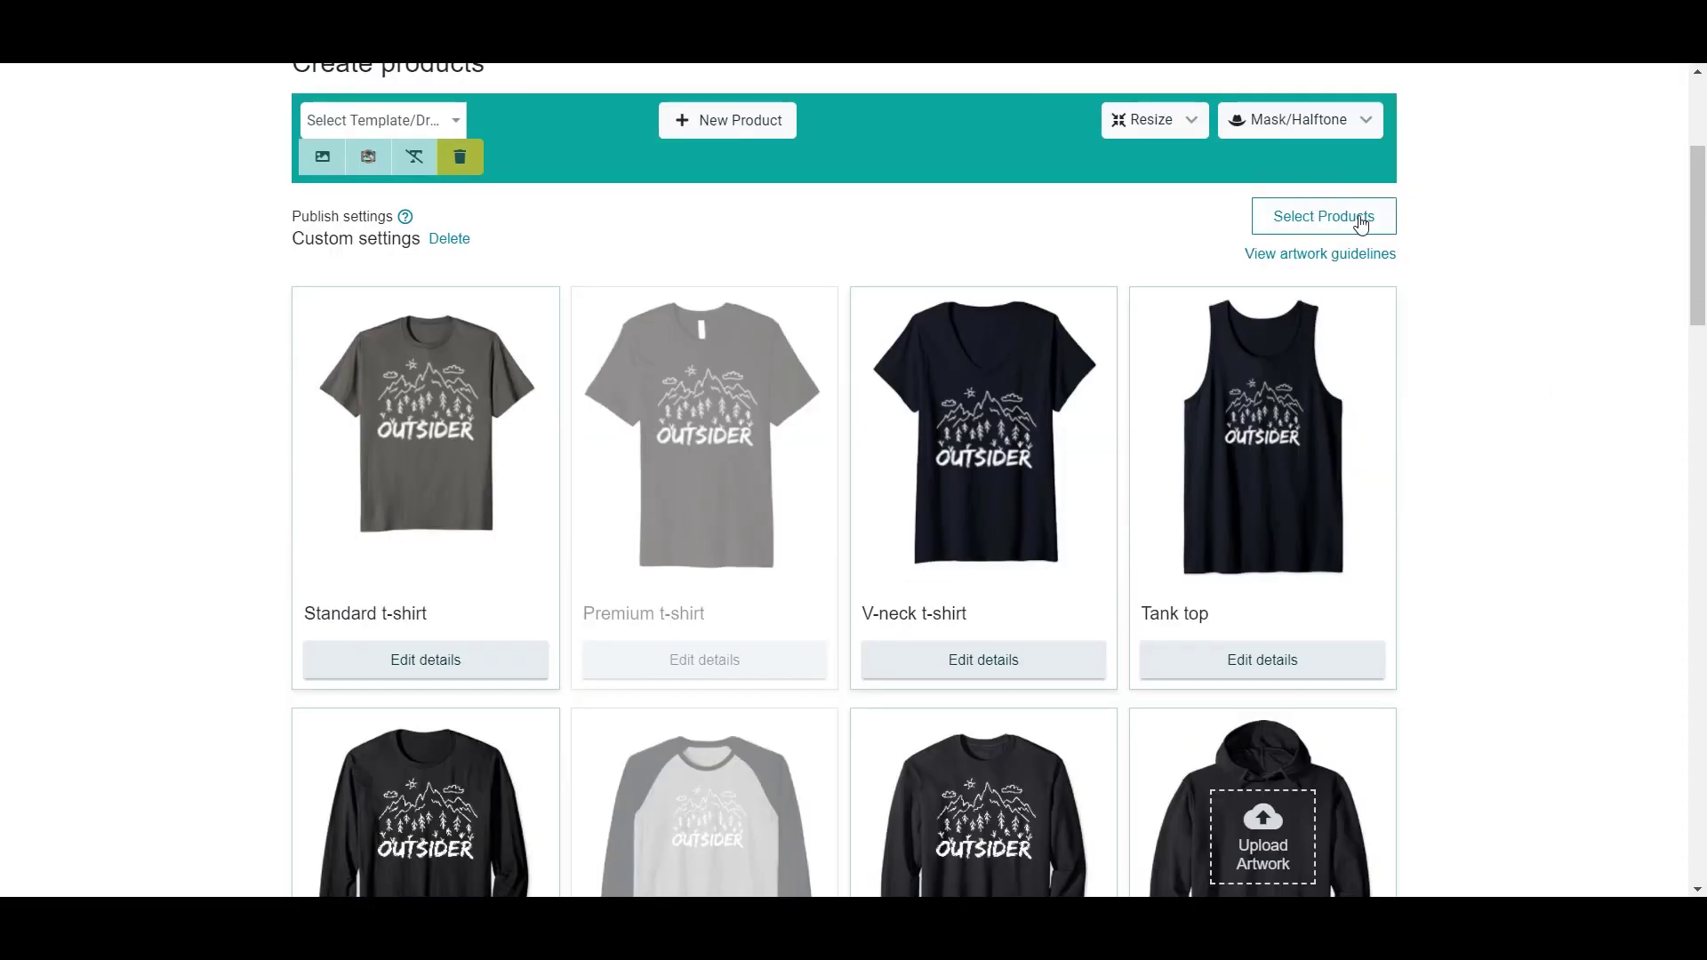
left_click(1281, 230)
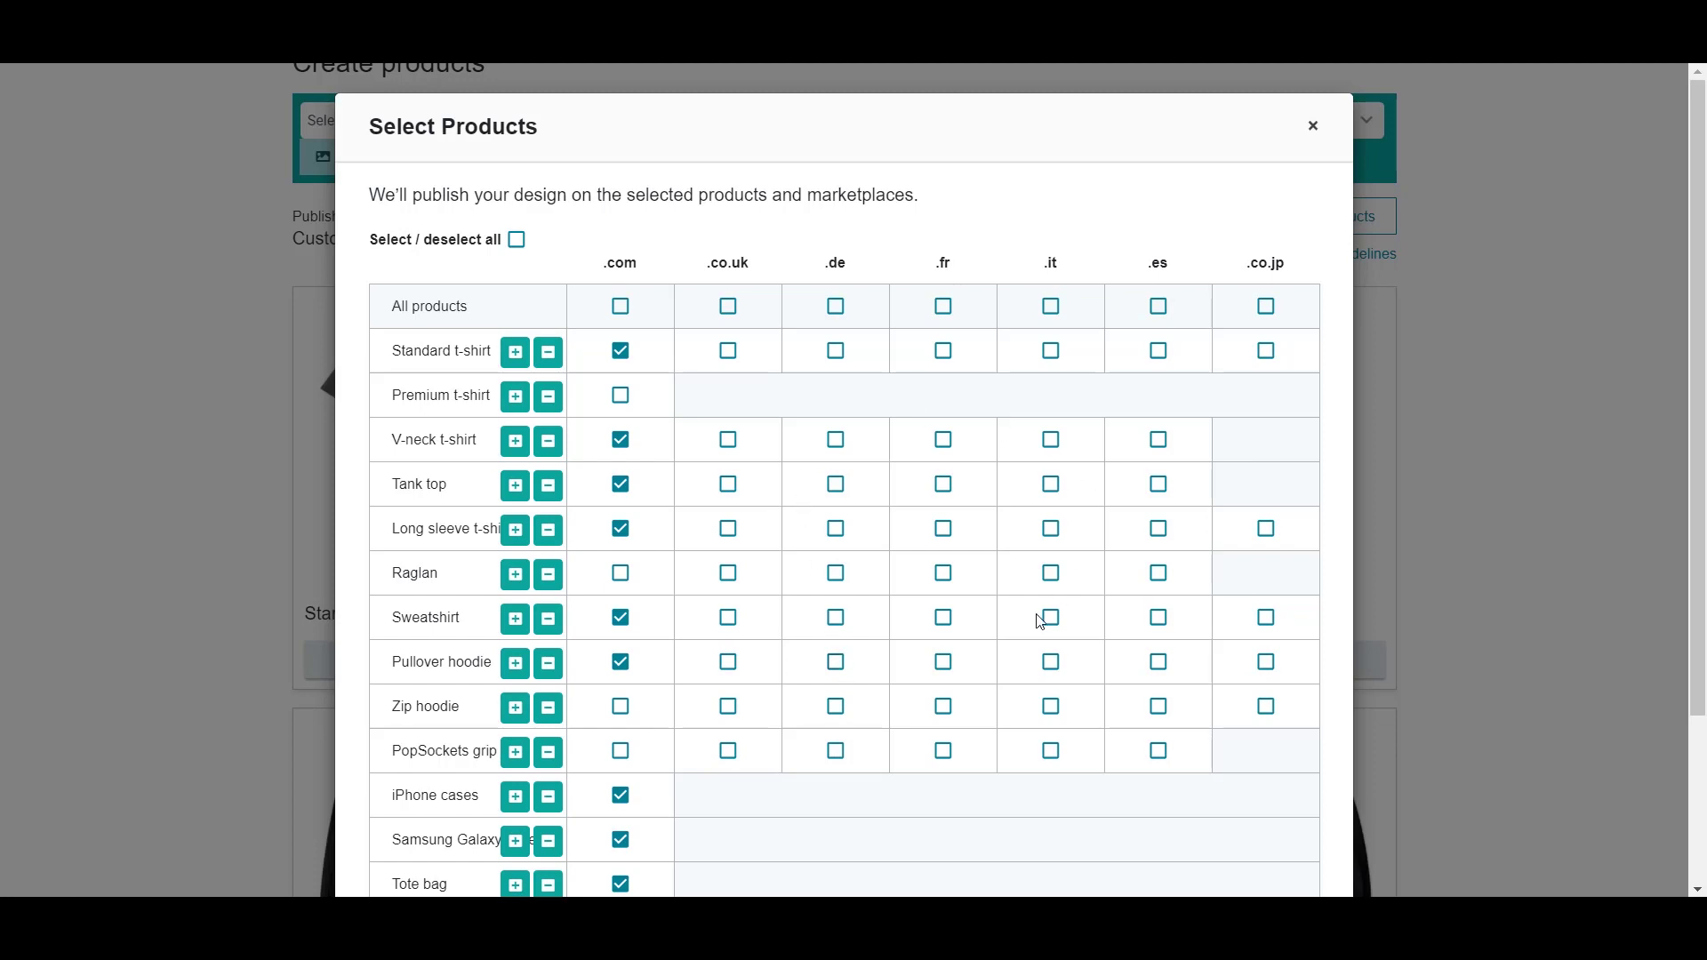
left_click(1377, 168)
left_click_drag(1698, 180, 1697, 658)
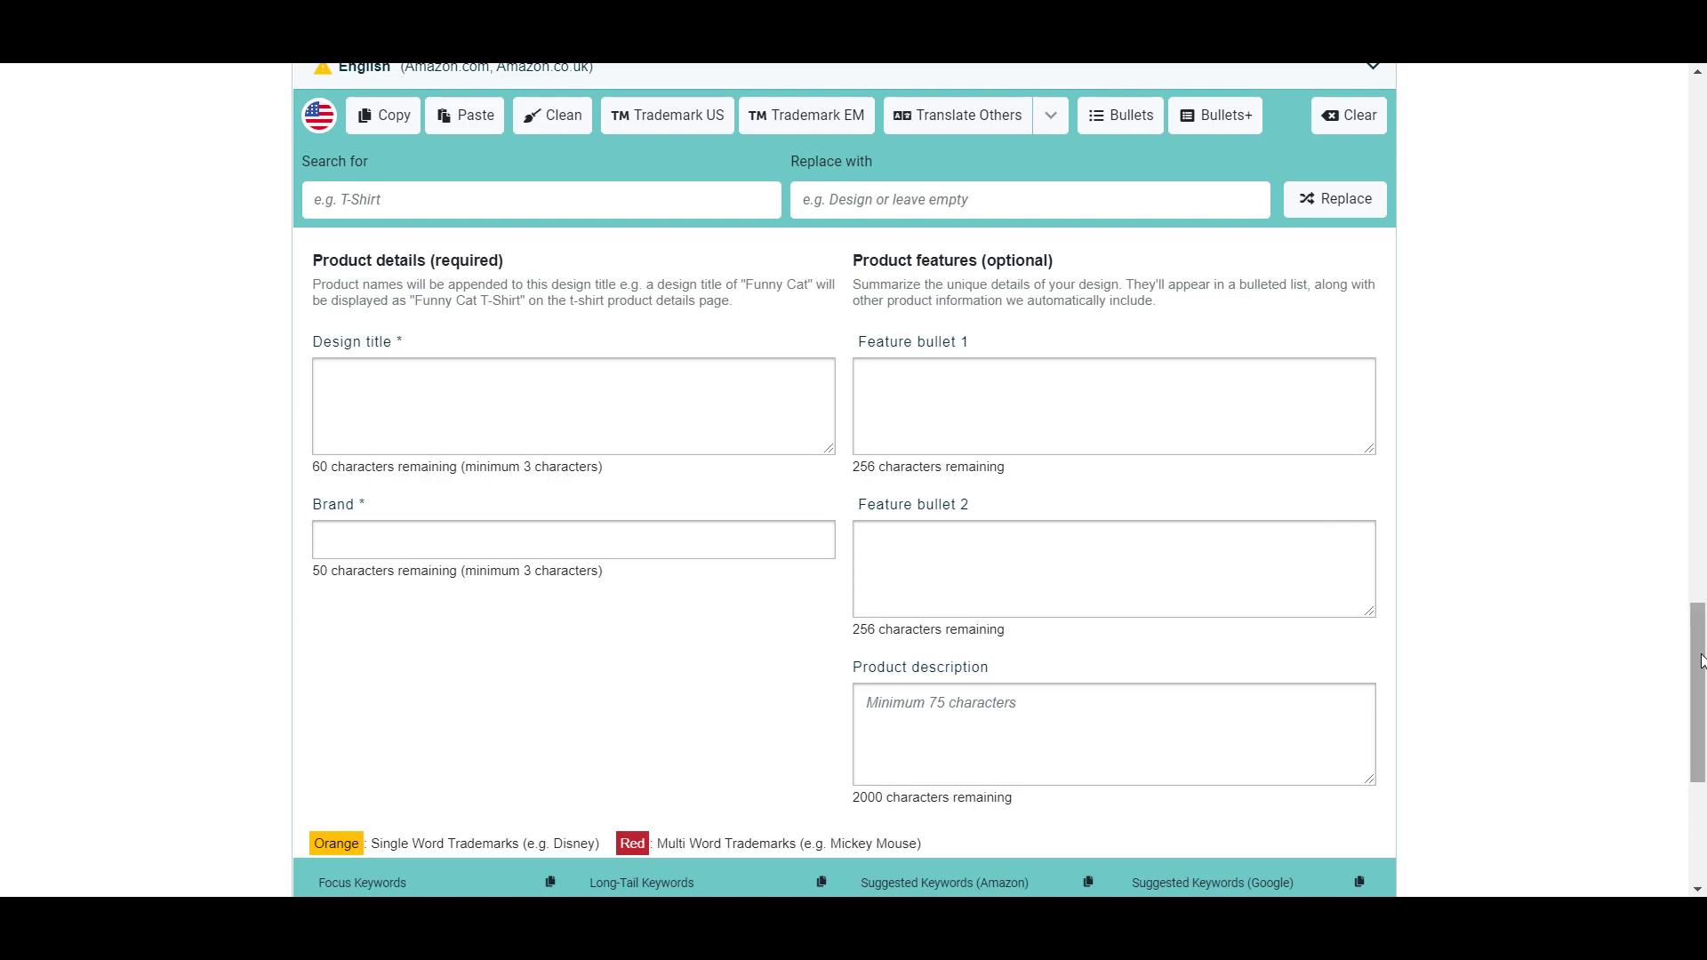
Step: Scroll back up to the grid of OUTSIDER product cards
left_click_drag(1701, 663, 1701, 644)
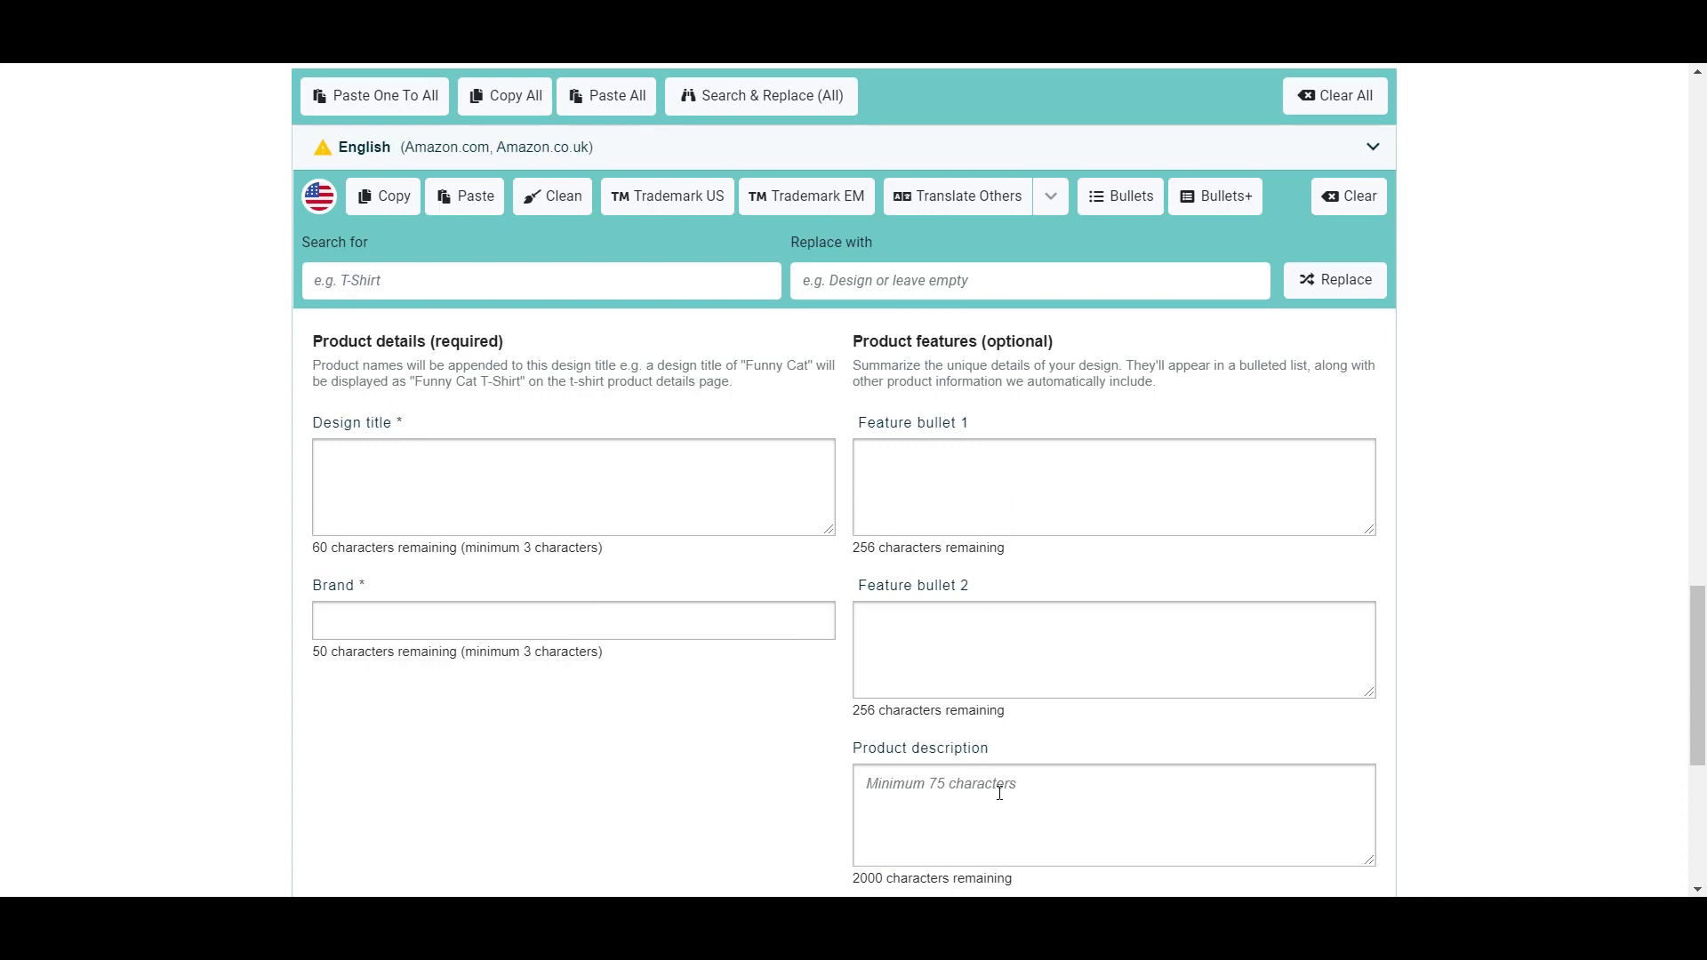
left_click_drag(1701, 637, 1704, 225)
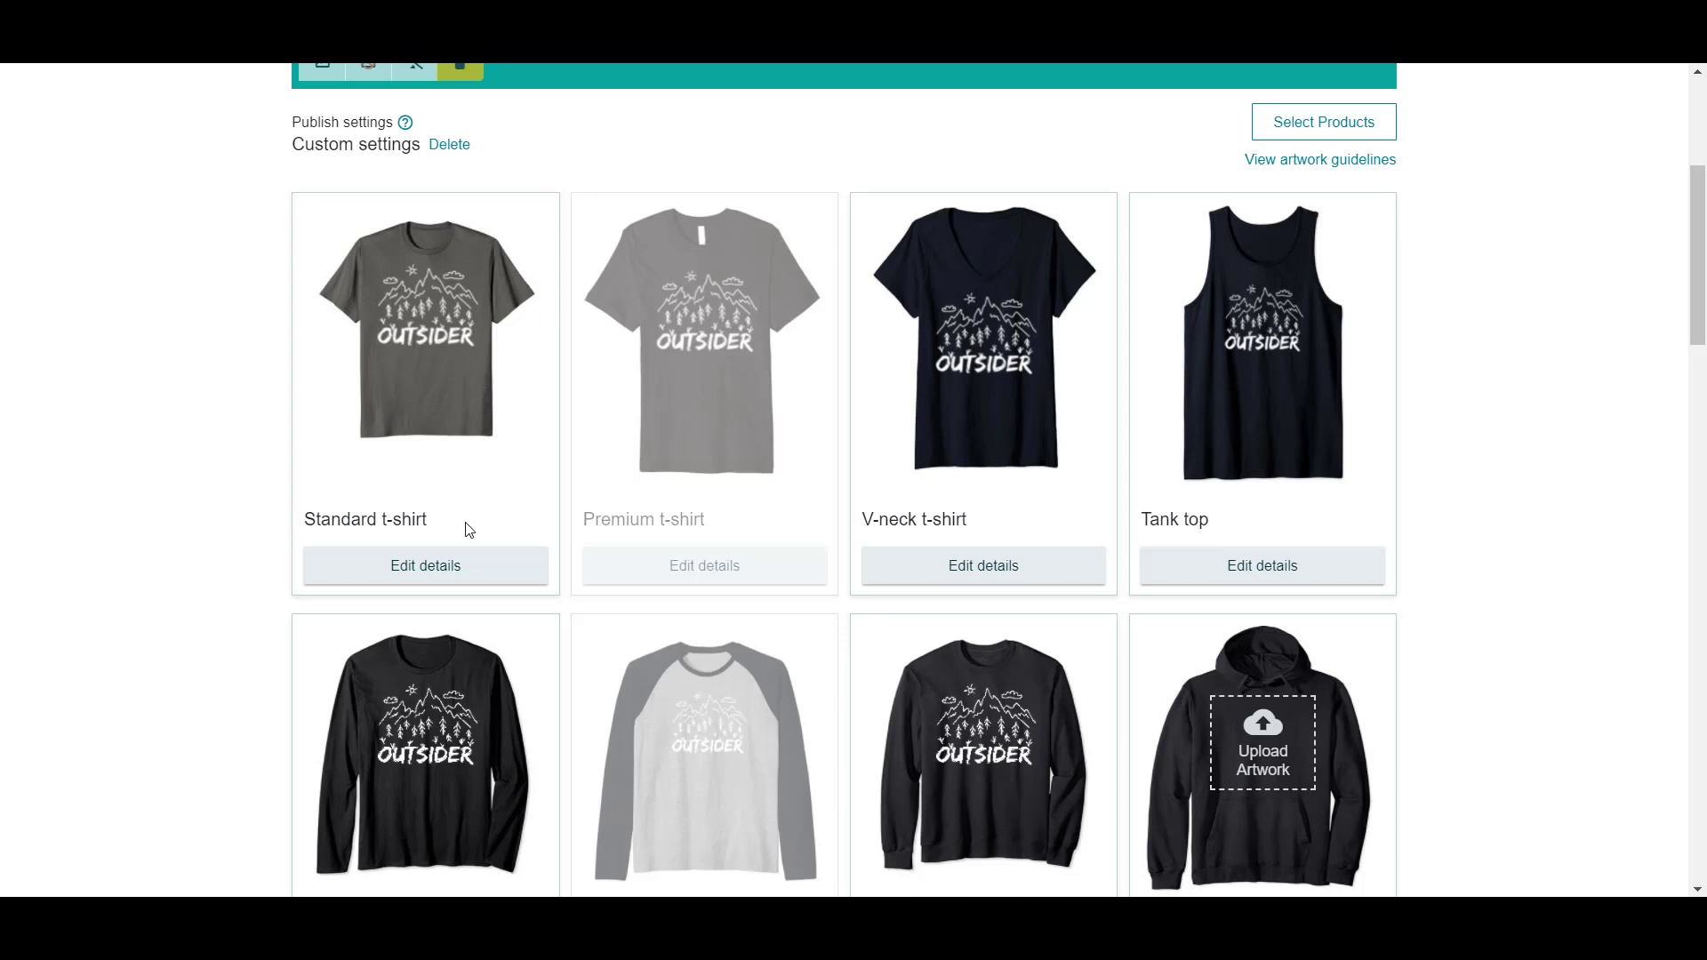
Step: Bring up the Standard t-shirt's fit and colour options via Edit details
left_click(481, 576)
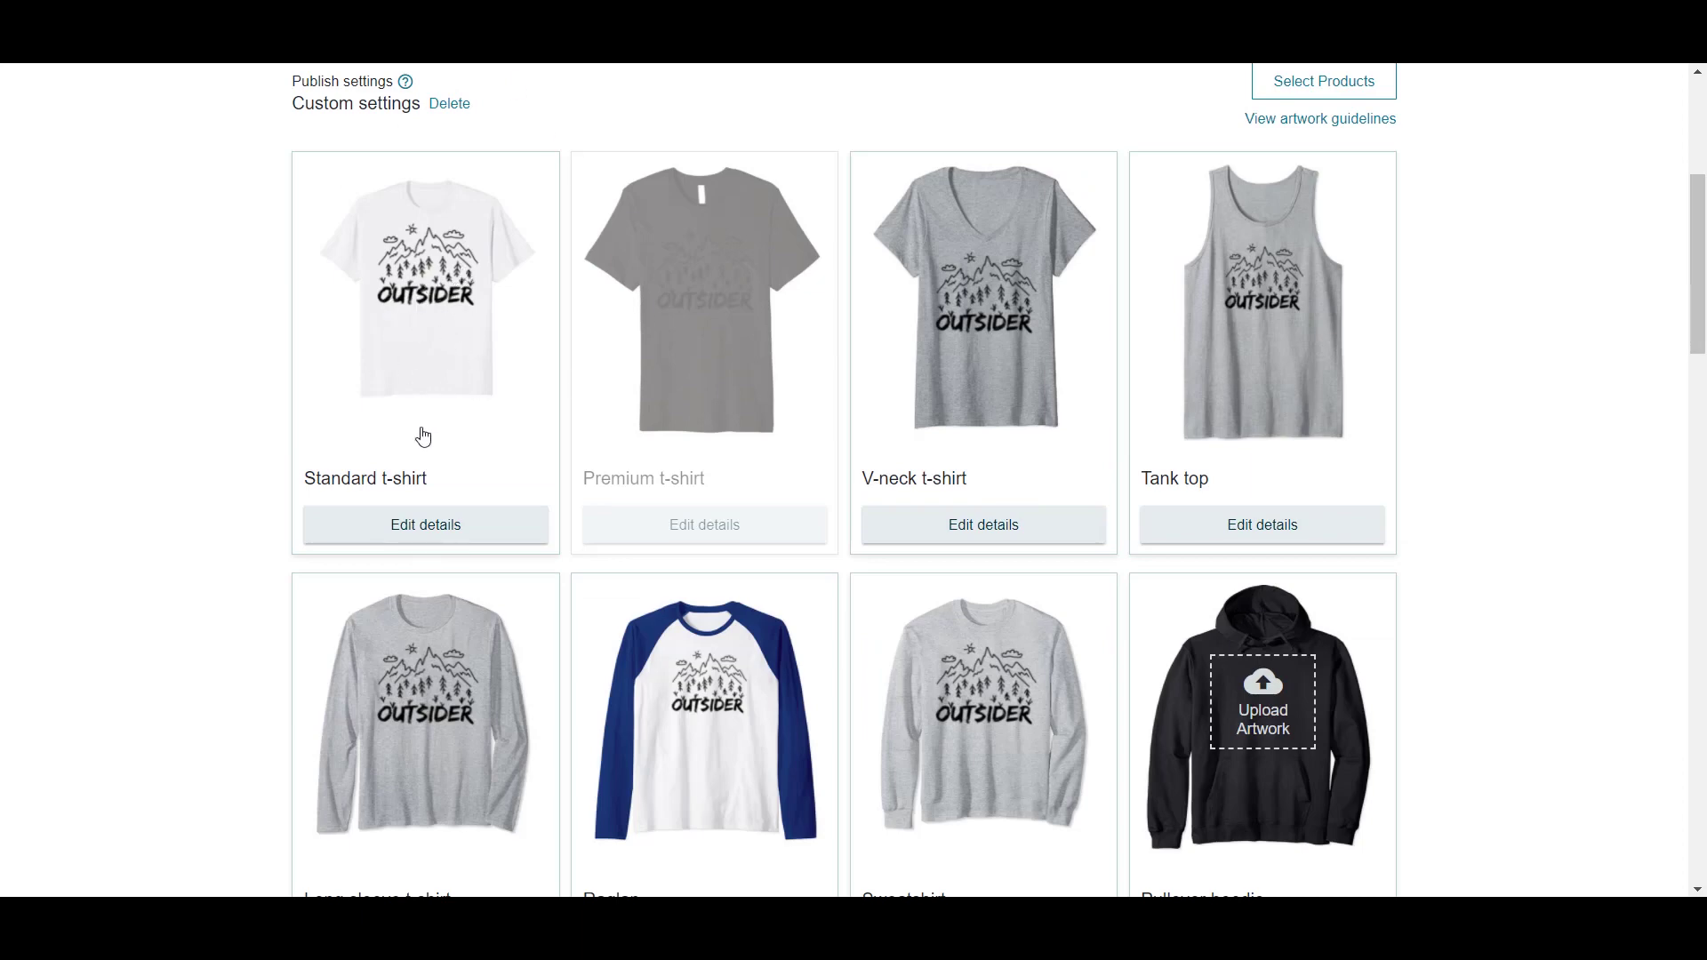
left_click(484, 524)
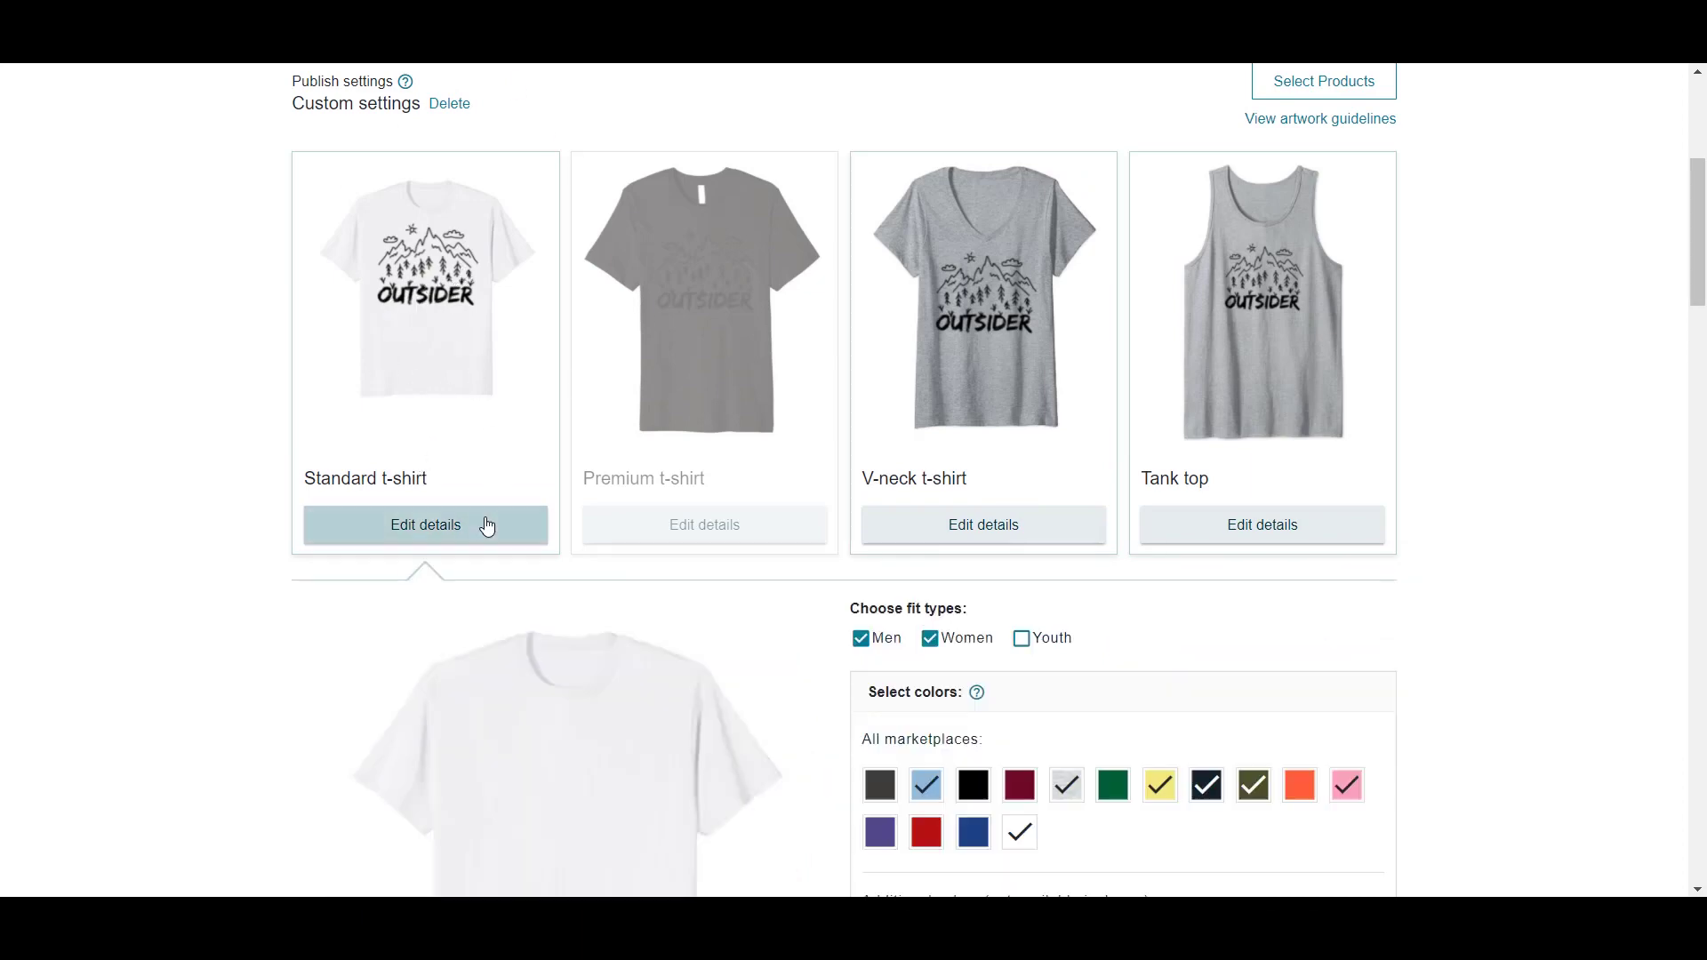
scroll(484, 522, "down", 1)
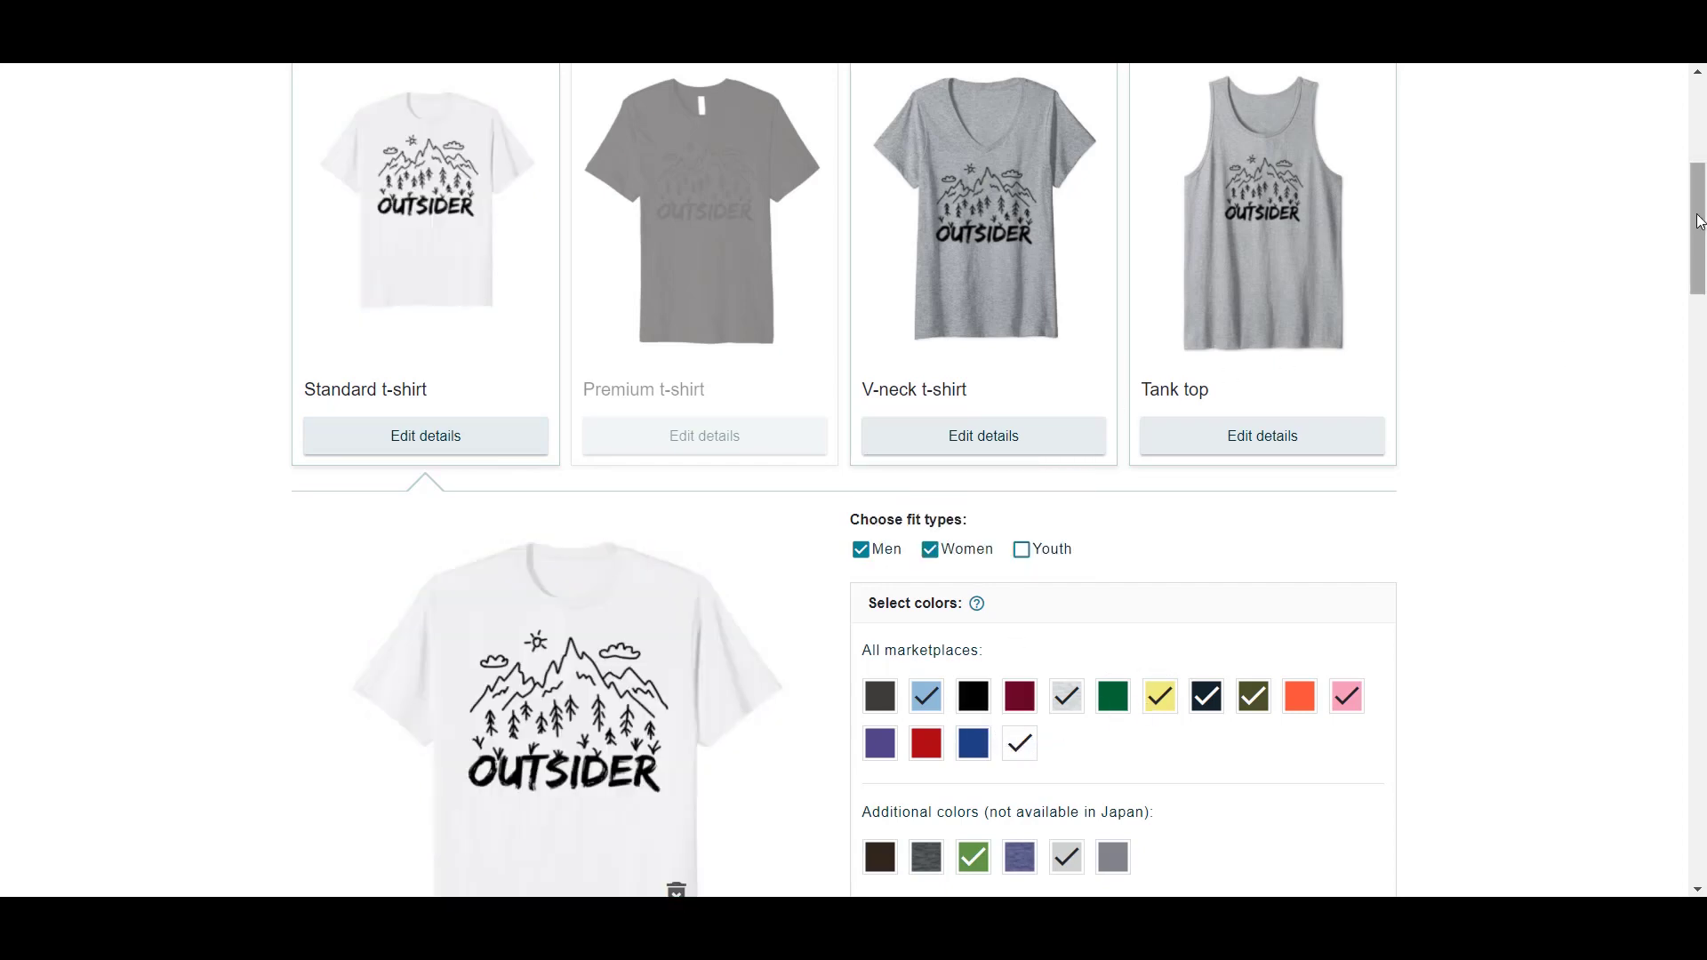
mouse_move(1699, 180)
left_mouse_down()
mouse_move(1699, 532)
mouse_move(1698, 129)
mouse_move(1699, 165)
left_mouse_up()
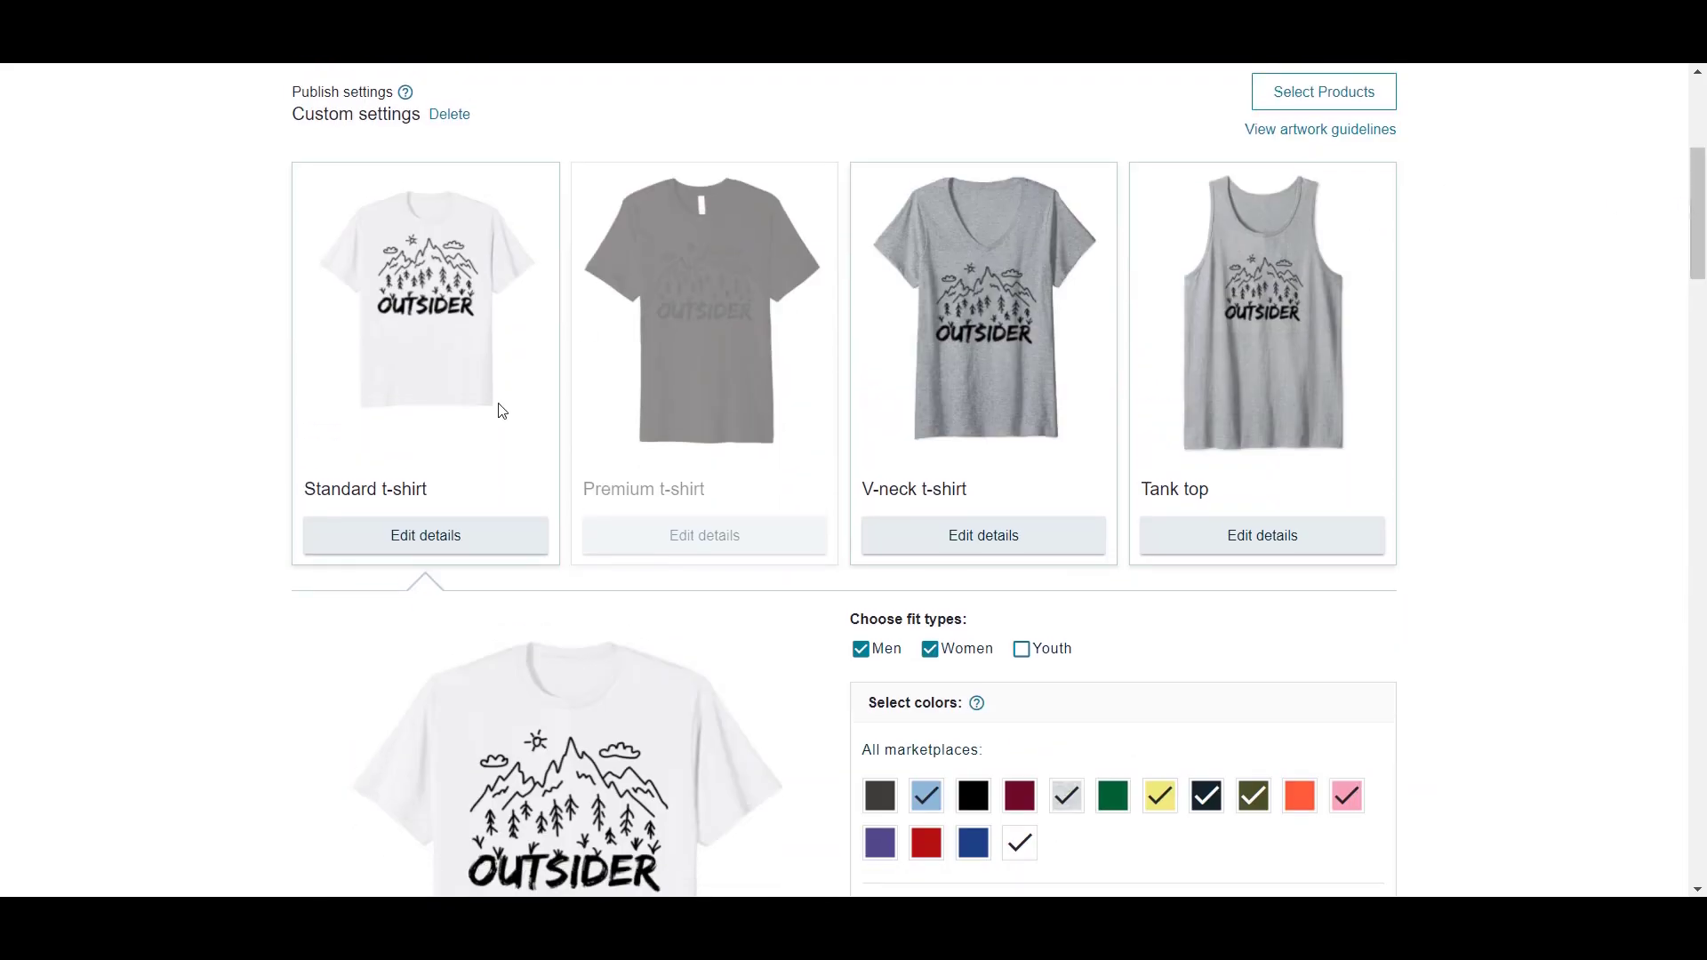
left_click(424, 538)
left_click(478, 551)
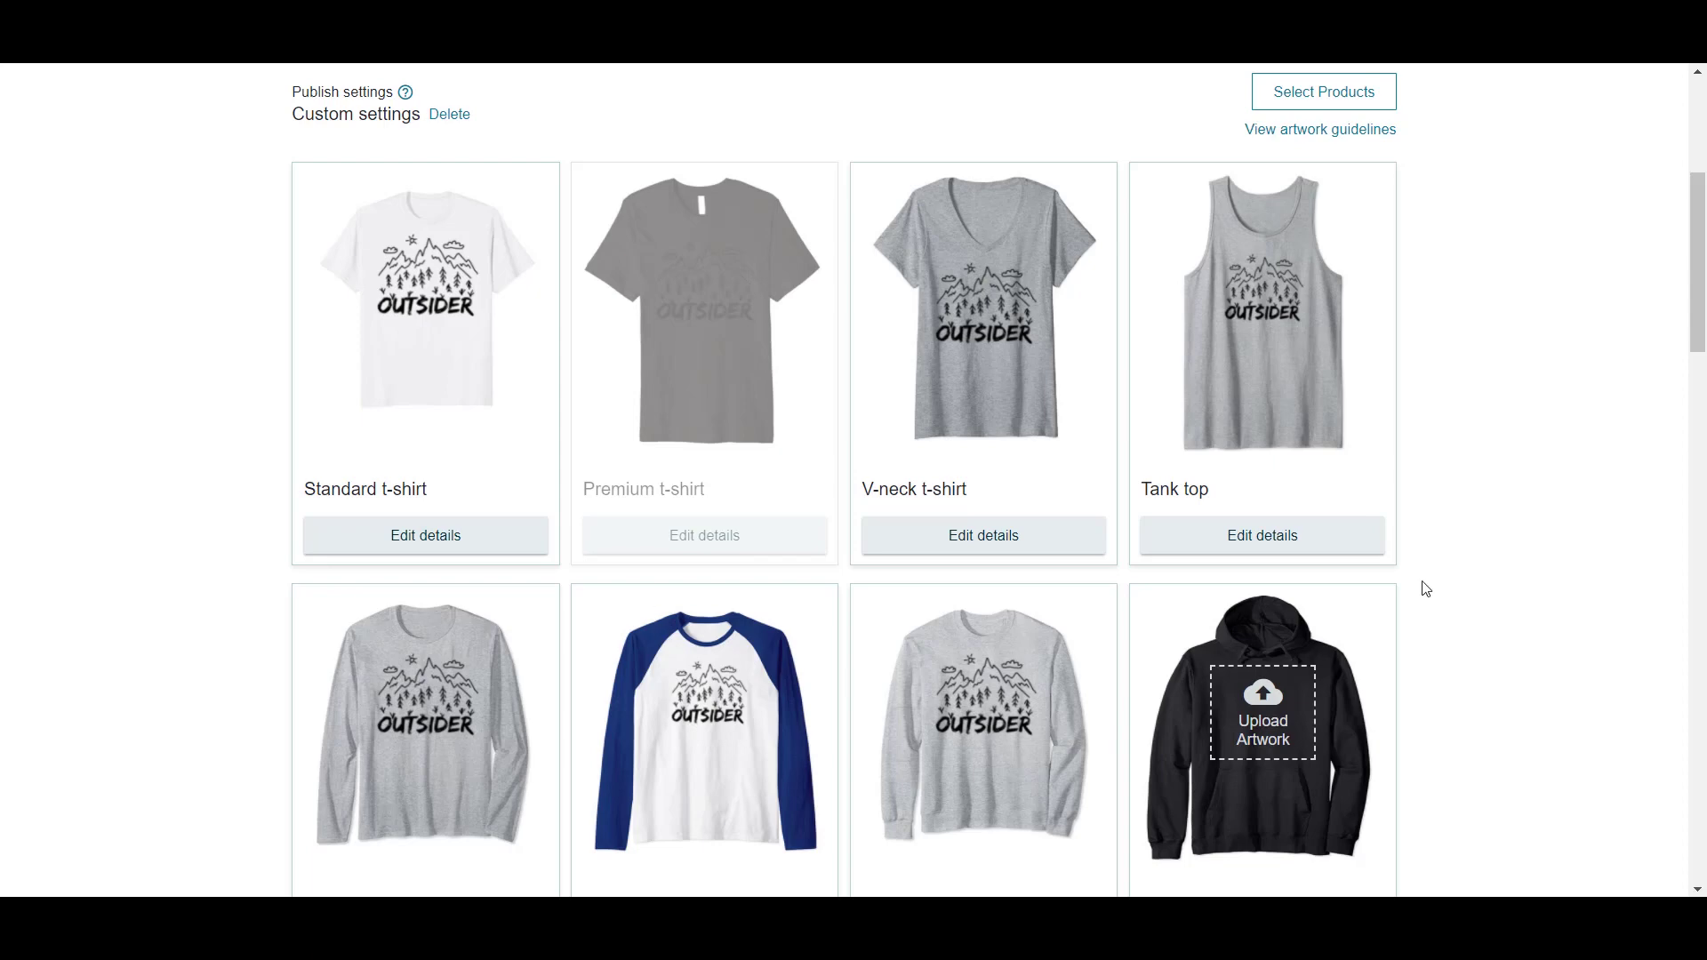
Step: Scroll down and bring up the Raglan's fit and colour options via Edit details
scroll(1700, 277, "down", 3)
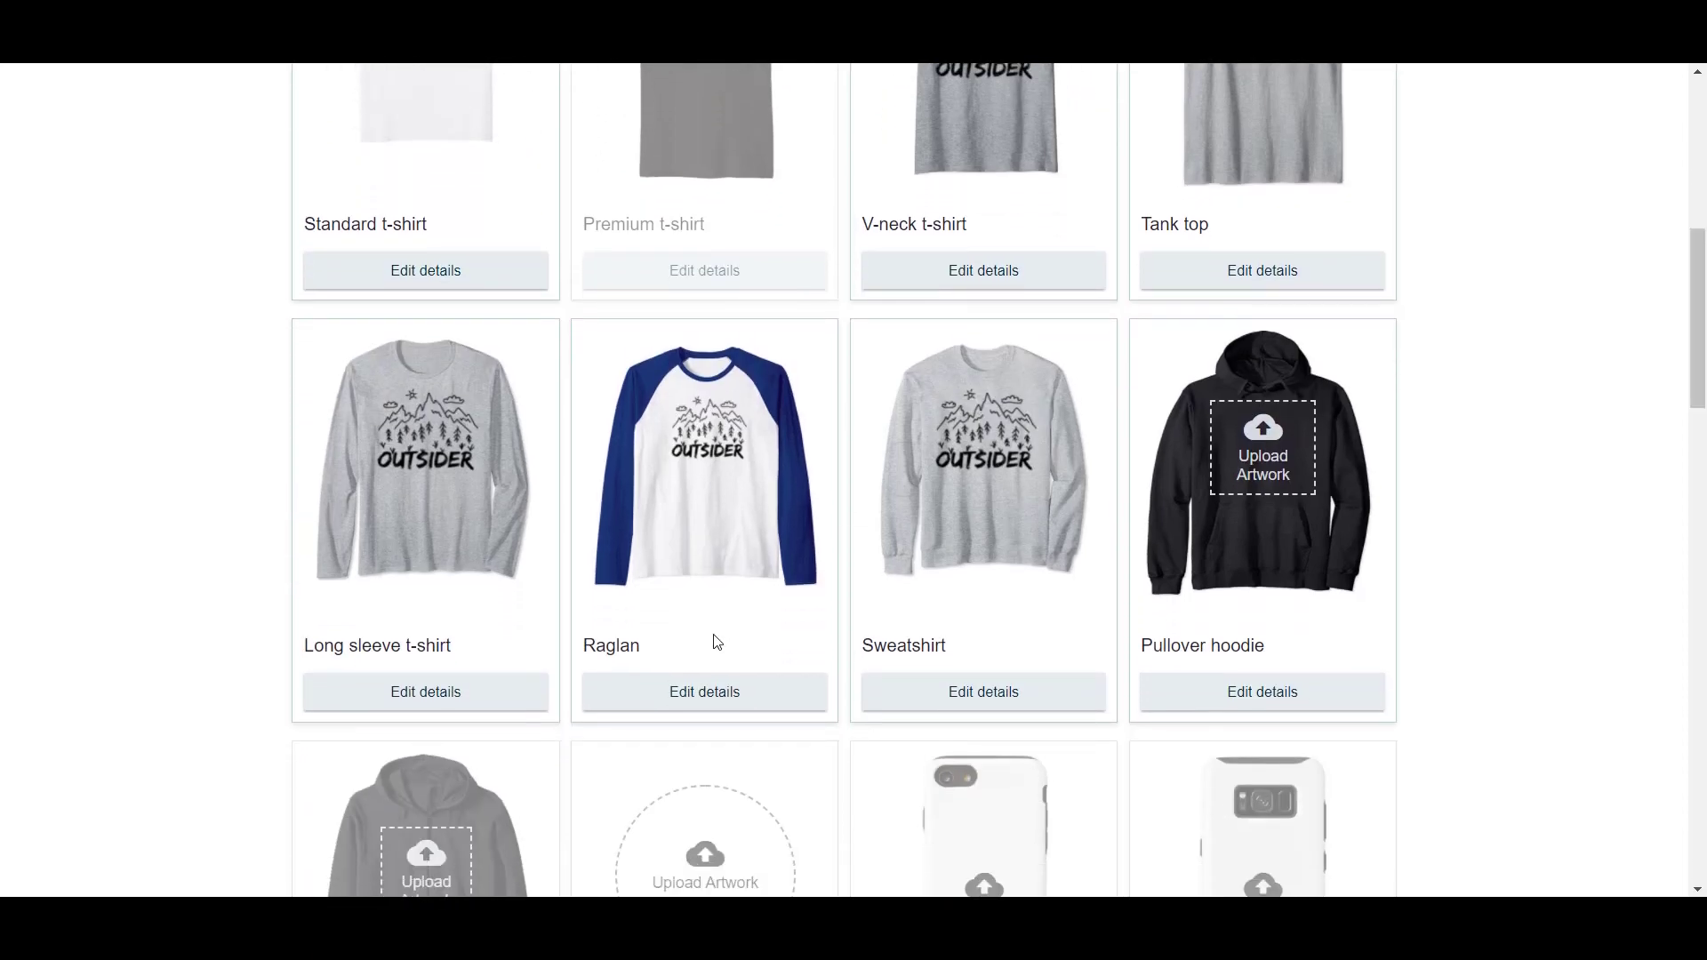
left_click(696, 692)
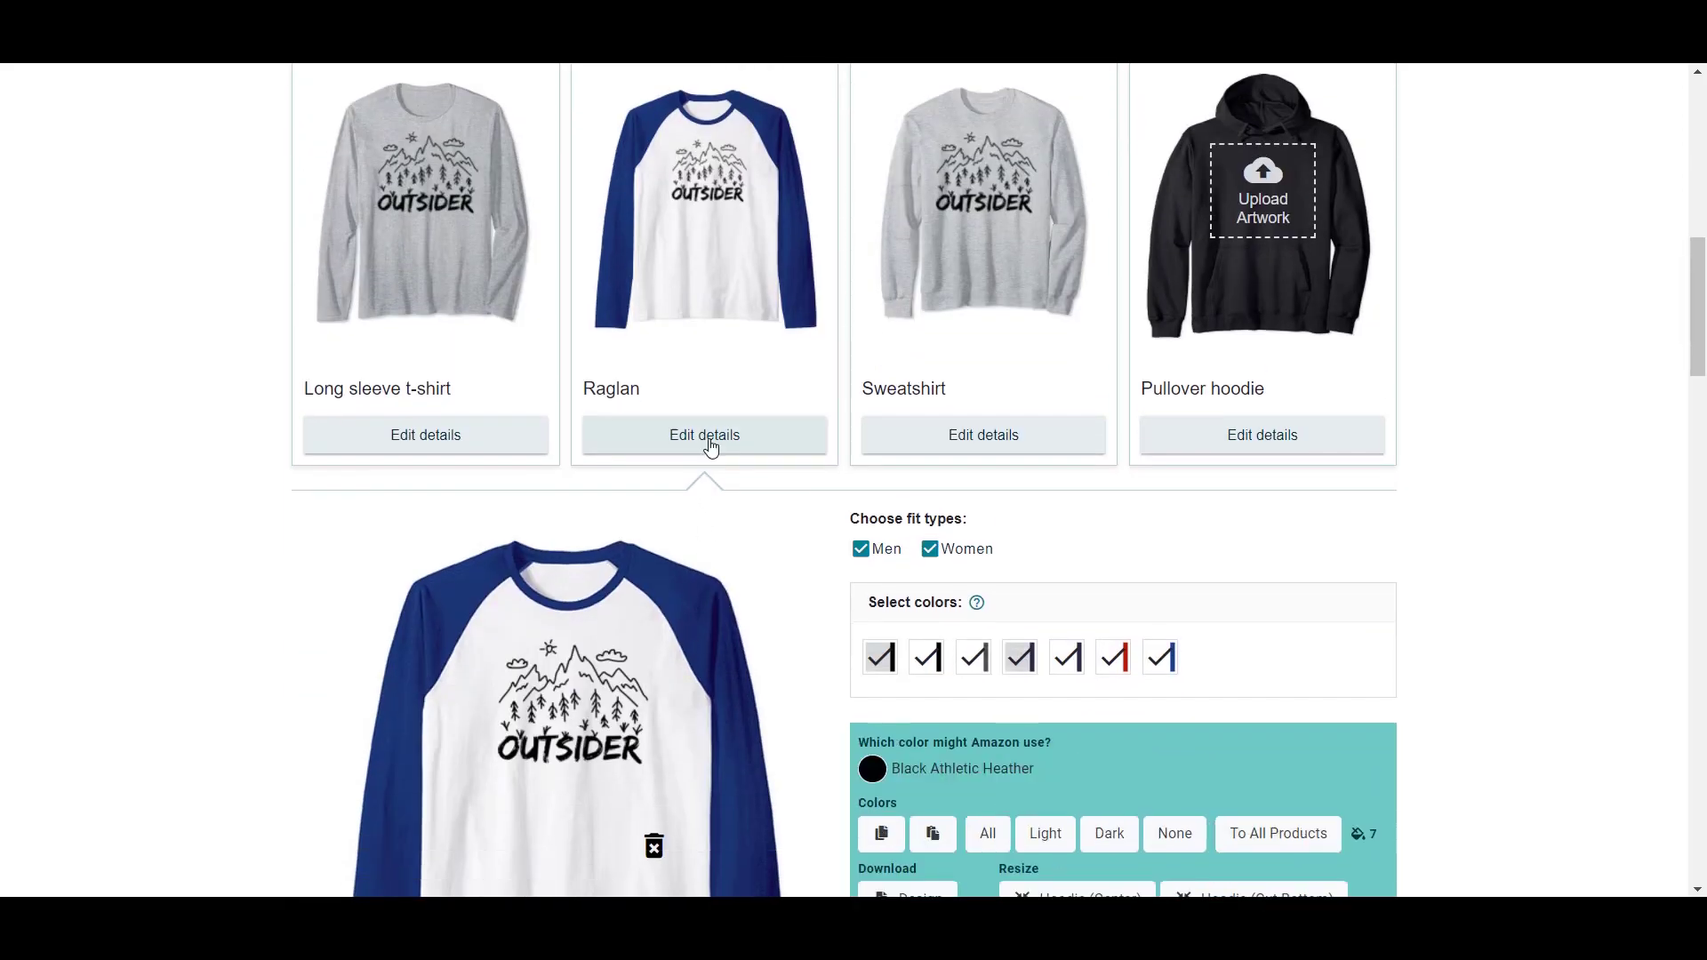